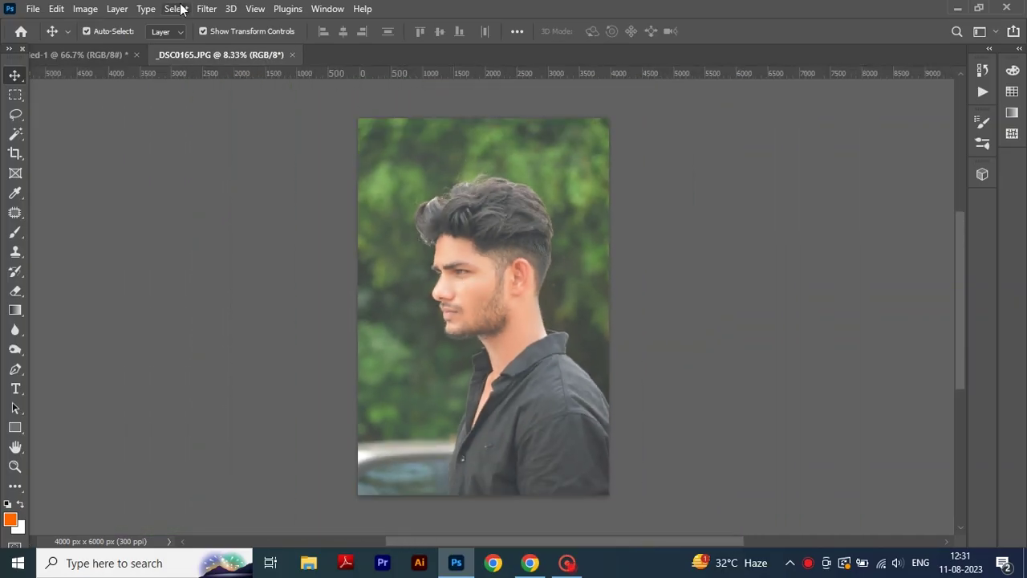
Step: Auto-select the man as the subject, then zoom in and back out to check the selection
{"action": "left_click", "coordinate": [182, 9]}
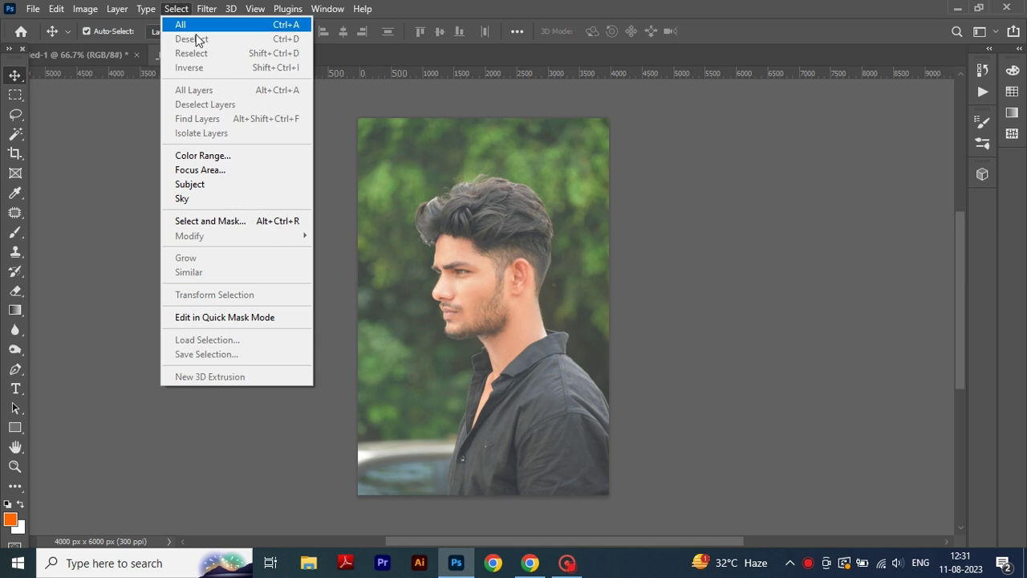
{"action": "left_click", "coordinate": [192, 184]}
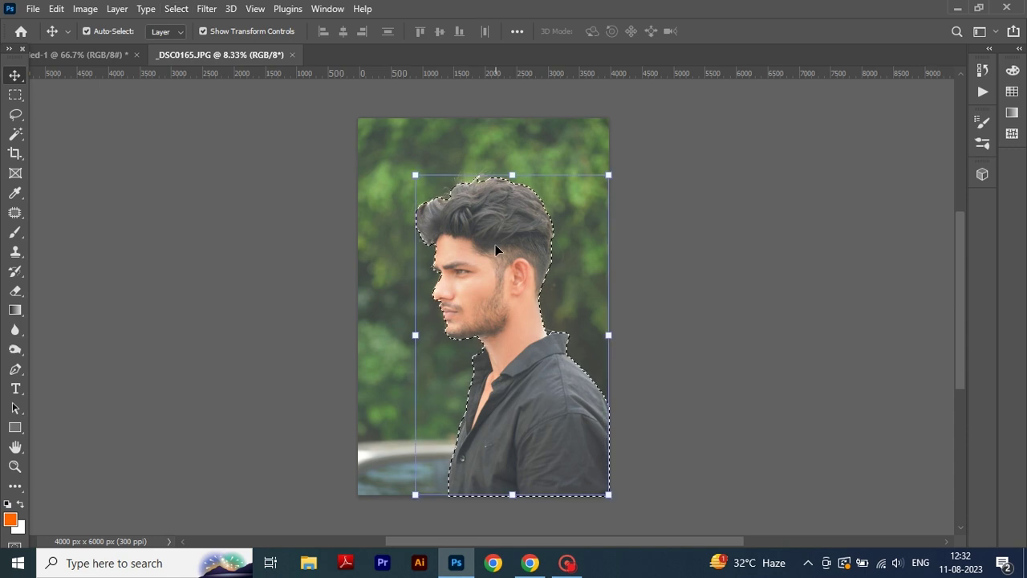
{"action": "key", "text": "ctrl+plus"}
{"action": "key", "text": "ctrl+plus"}
{"action": "key", "text": "ctrl+plus"}
{"action": "key", "text": "ctrl+minus"}
{"action": "key", "text": "ctrl+minus"}
{"action": "key", "text": "ctrl+minus"}
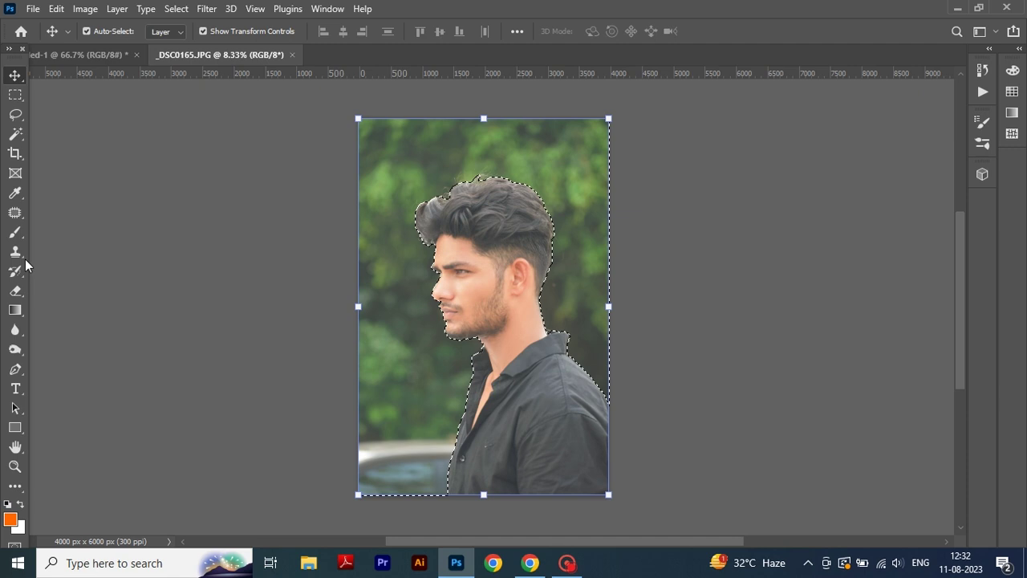
Step: Paint the green background on both sides of the man with a sampled dark colour, then deselect
{"action": "left_click", "coordinate": [15, 232]}
{"action": "left_click", "coordinate": [590, 351], "text": "alt"}
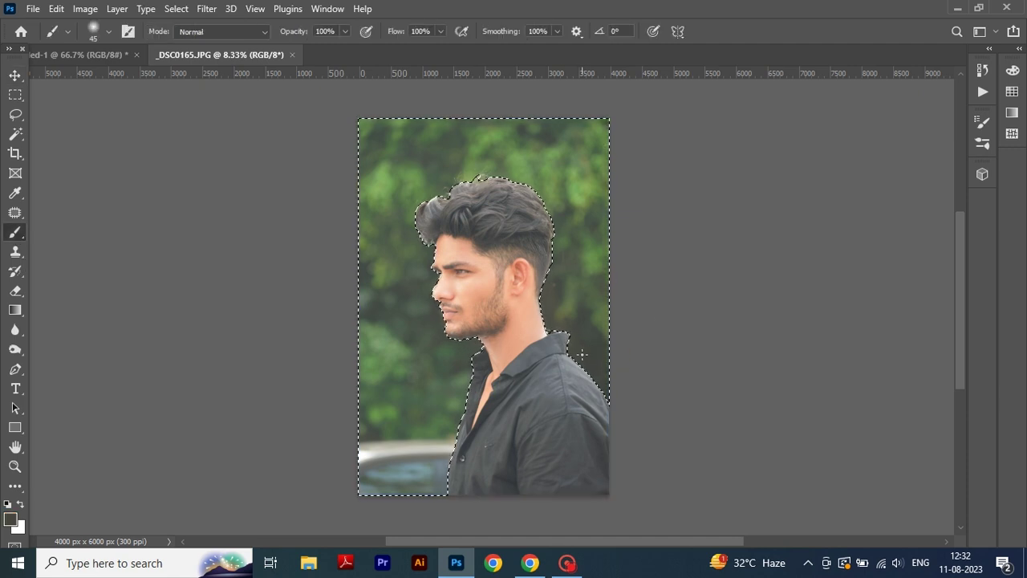
{"action": "key", "text": "bracketright"}
{"action": "key", "text": "bracketright"}
{"action": "mouse_move", "coordinate": [598, 357]}
{"action": "left_mouse_down"}
{"action": "mouse_move", "coordinate": [246, 162]}
{"action": "mouse_move", "coordinate": [569, 131]}
{"action": "left_mouse_up"}
{"action": "mouse_move", "coordinate": [326, 340]}
{"action": "left_mouse_down"}
{"action": "mouse_move", "coordinate": [389, 544]}
{"action": "mouse_move", "coordinate": [454, 393]}
{"action": "left_mouse_up"}
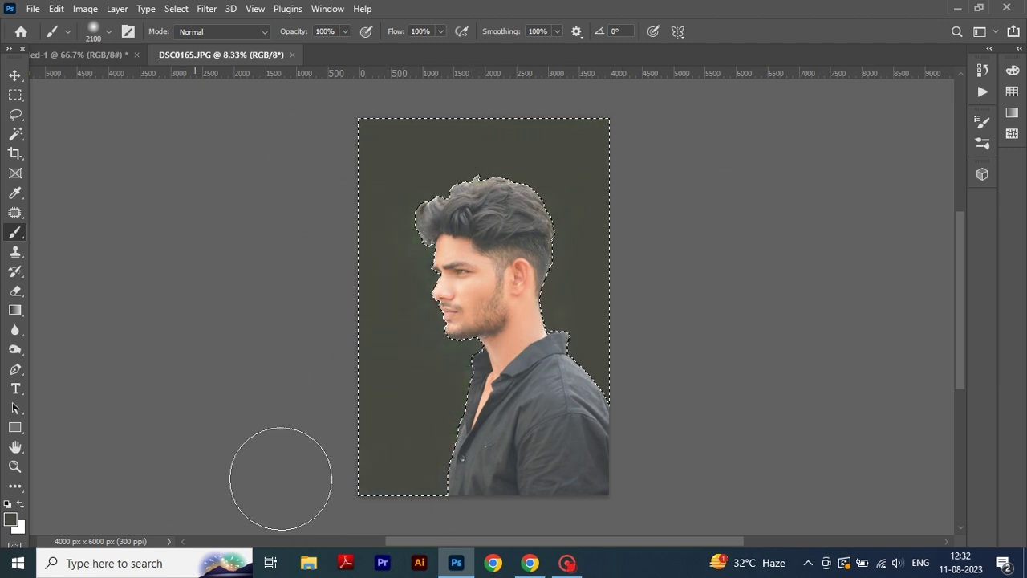
{"action": "key", "text": "ctrl+d"}
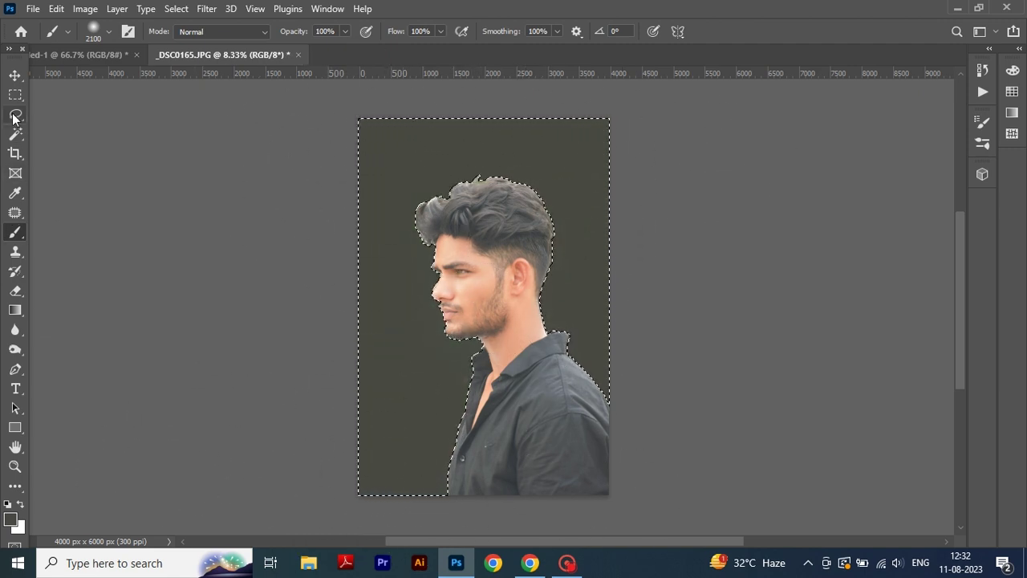
{"action": "key", "text": "l"}
{"action": "left_click", "coordinate": [15, 74]}
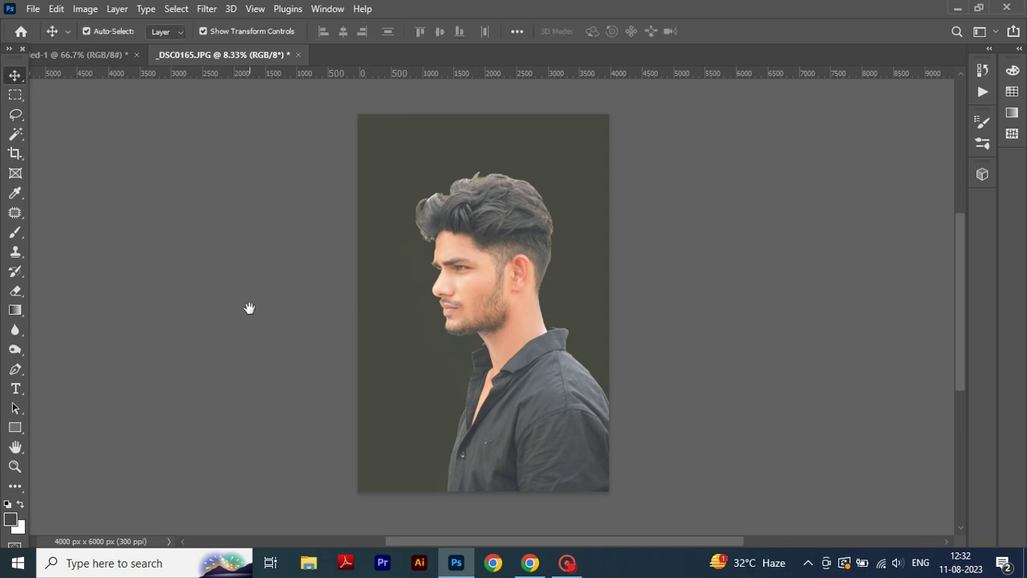
Step: Crop the photo to 4000 × 4227 px, trimming the top and the area below the shoulders
{"action": "key", "text": "c"}
{"action": "left_click_drag", "start_coordinate": [496, 113], "coordinate": [496, 137]}
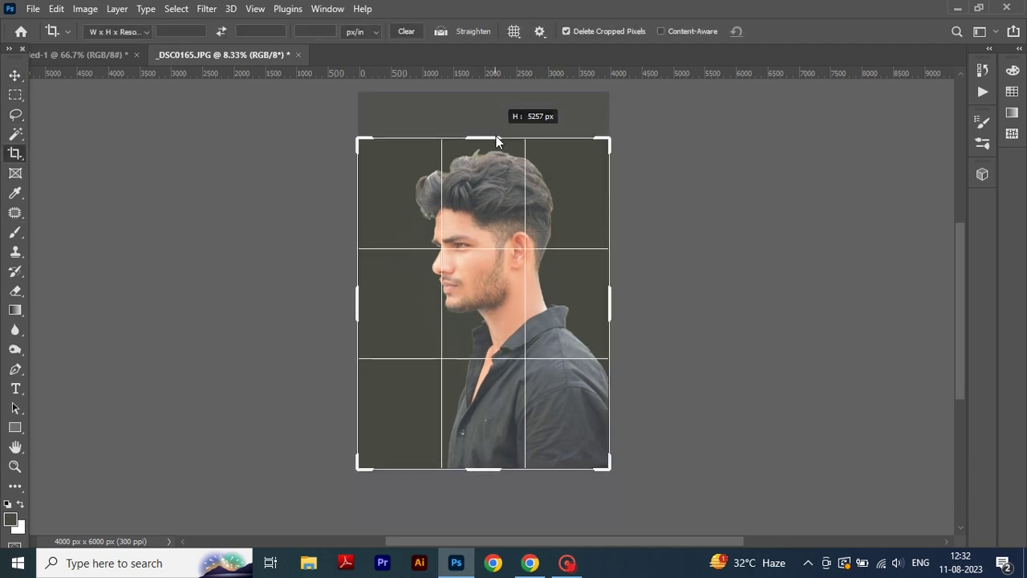
{"action": "left_click_drag", "start_coordinate": [477, 472], "coordinate": [490, 417]}
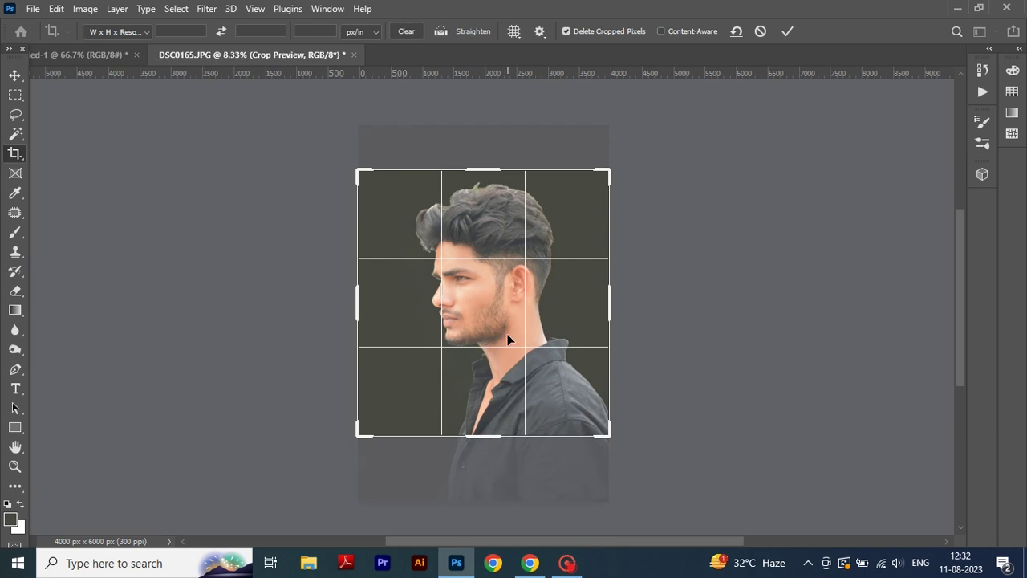
{"action": "key", "text": "Return"}
Step: Set Brightness/Contrast to Brightness -31 and Contrast 50
{"action": "left_click", "coordinate": [15, 75]}
{"action": "left_click", "coordinate": [85, 8]}
{"action": "left_click", "coordinate": [281, 48]}
{"action": "left_click_drag", "start_coordinate": [707, 183], "coordinate": [692, 182]}
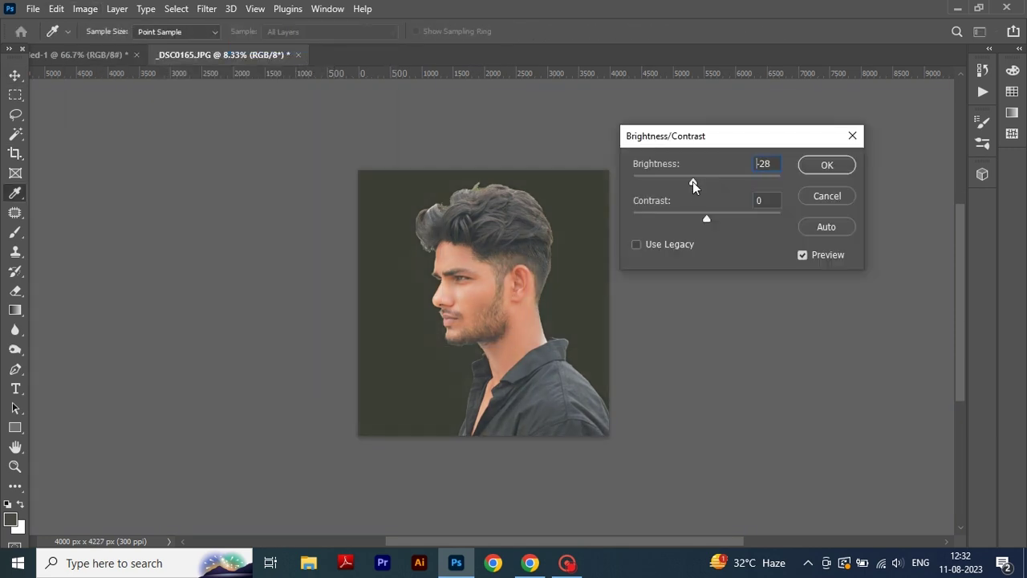
{"action": "left_click_drag", "start_coordinate": [712, 220], "coordinate": [737, 217]}
Step: Apply the brightness/contrast change, then add Black to the Reds in Selective Color
{"action": "left_click", "coordinate": [813, 165]}
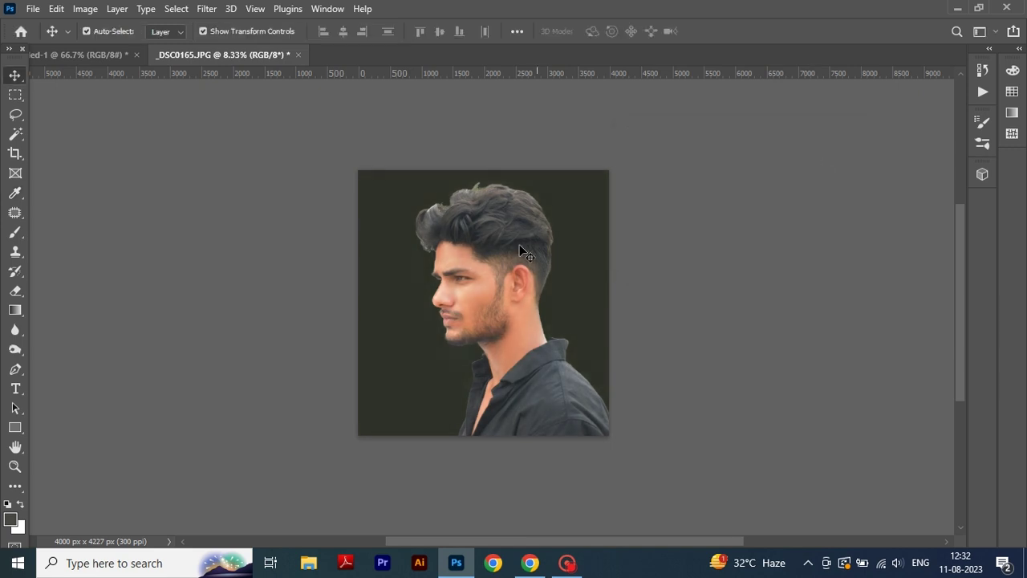
{"action": "left_click", "coordinate": [85, 9]}
{"action": "left_click", "coordinate": [298, 277]}
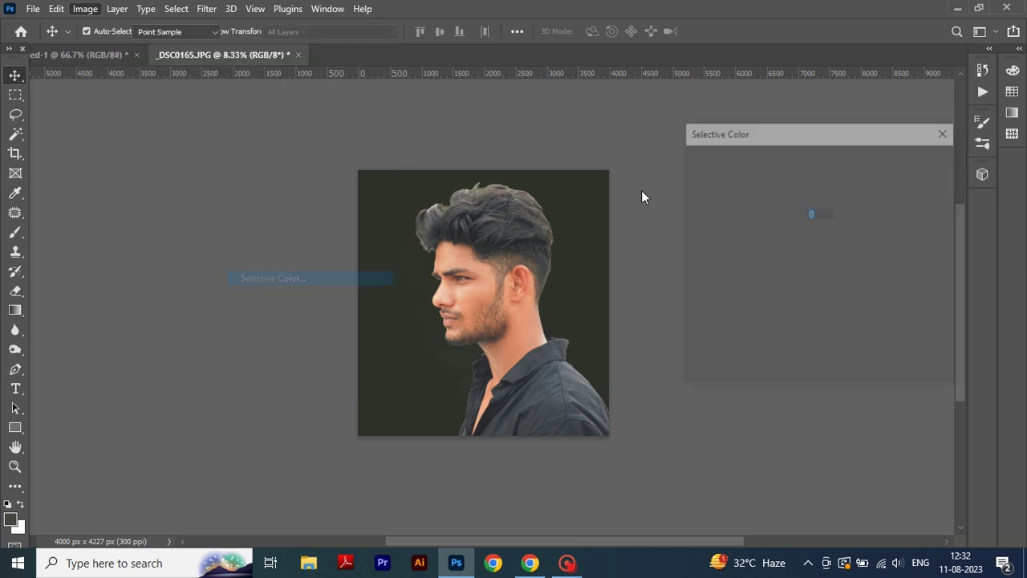
{"action": "left_click", "coordinate": [776, 189]}
{"action": "left_click", "coordinate": [777, 201]}
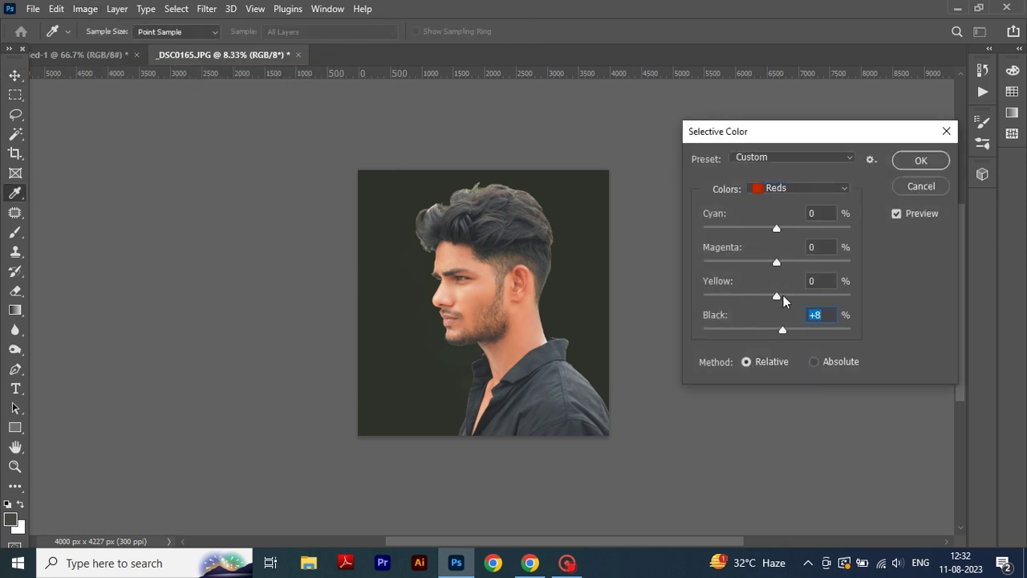
{"action": "mouse_move", "coordinate": [785, 334]}
{"action": "left_mouse_down"}
{"action": "mouse_move", "coordinate": [750, 332]}
{"action": "mouse_move", "coordinate": [819, 333]}
{"action": "left_mouse_up"}
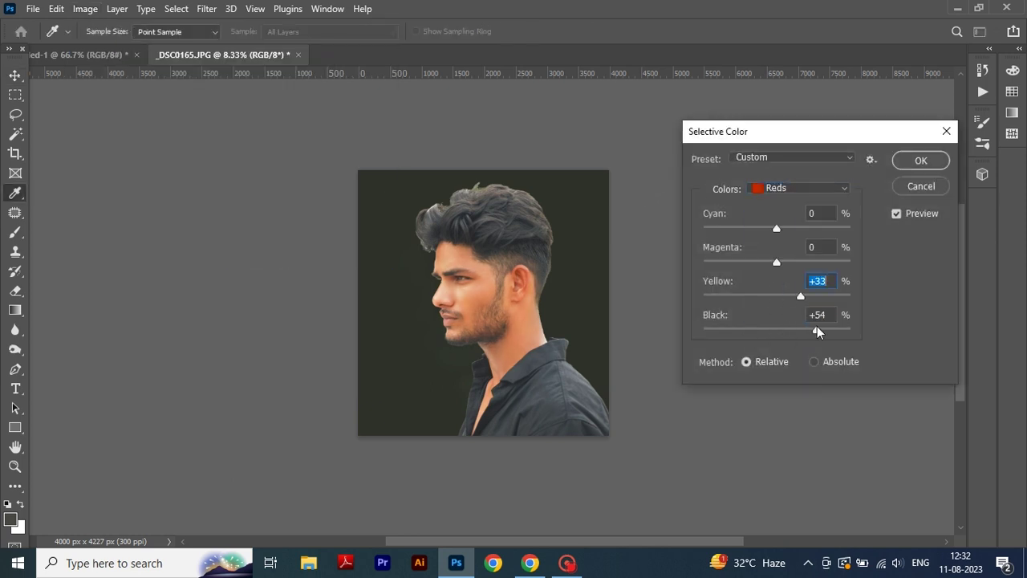
Step: Shift the Yellows' yellow amount and reduce Black in the Whites
{"action": "left_click", "coordinate": [783, 188]}
{"action": "left_click", "coordinate": [774, 217]}
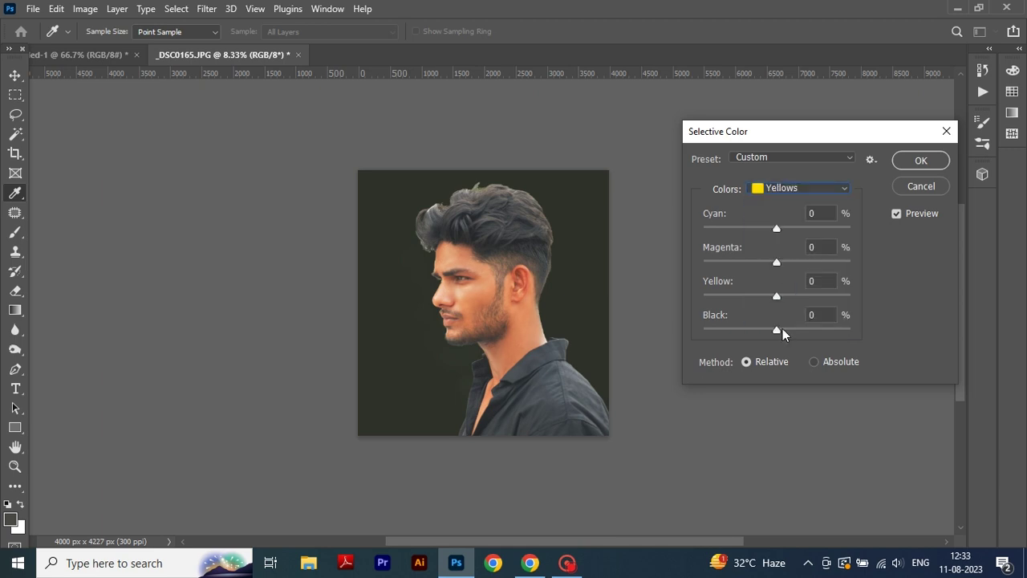
{"action": "left_click_drag", "start_coordinate": [749, 296], "coordinate": [775, 296]}
{"action": "left_click", "coordinate": [803, 187]}
{"action": "left_click", "coordinate": [783, 265]}
{"action": "mouse_move", "coordinate": [818, 333]}
{"action": "left_mouse_down"}
{"action": "mouse_move", "coordinate": [748, 333]}
{"action": "mouse_move", "coordinate": [808, 334]}
{"action": "left_mouse_up"}
Step: Set the Blacks' Black to +58 and apply the Selective Color adjustment
{"action": "left_click", "coordinate": [802, 188]}
{"action": "left_click", "coordinate": [783, 211]}
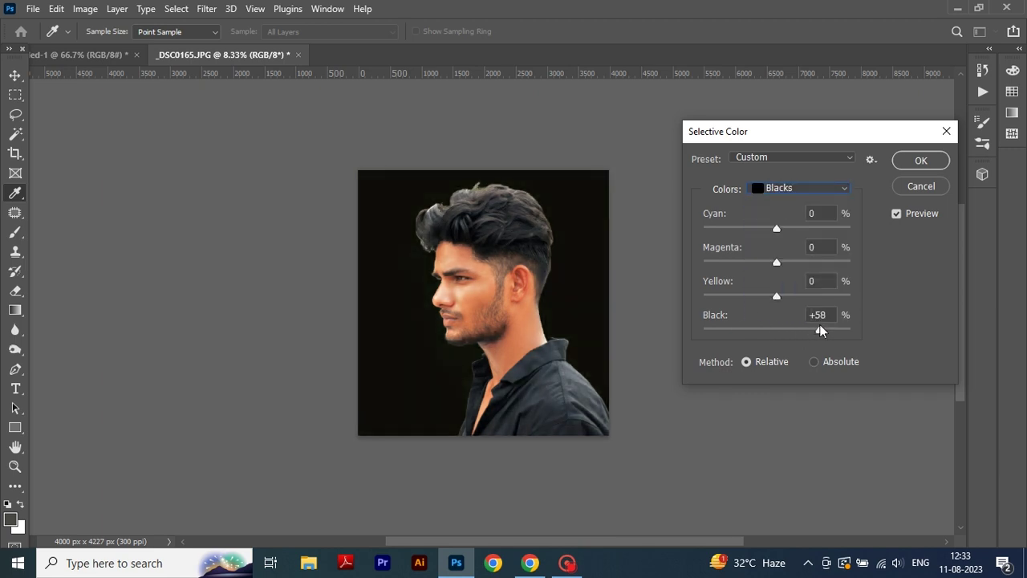
{"action": "left_click", "coordinate": [921, 160]}
{"action": "left_click", "coordinate": [15, 114]}
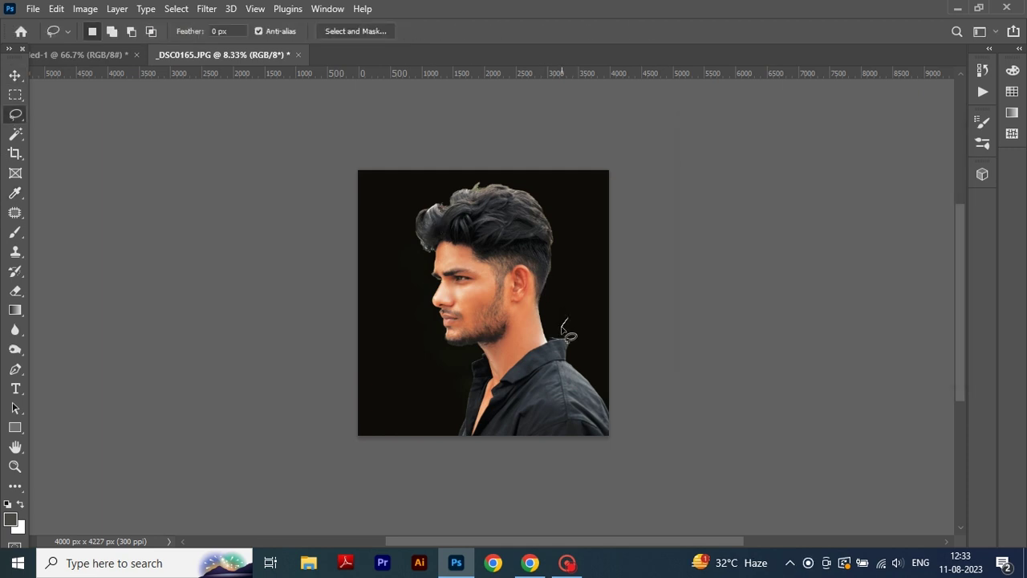
Step: Lasso the background around the head, neck and shoulders and feather it by 20 px
{"action": "left_click_drag", "start_coordinate": [575, 488], "coordinate": [622, 345]}
{"action": "mouse_move", "coordinate": [576, 293]}
{"action": "left_mouse_down"}
{"action": "mouse_move", "coordinate": [444, 252]}
{"action": "mouse_move", "coordinate": [606, 259]}
{"action": "left_mouse_up"}
{"action": "left_click_drag", "start_coordinate": [480, 351], "coordinate": [490, 390]}
{"action": "left_click_drag", "start_coordinate": [455, 456], "coordinate": [409, 365]}
{"action": "right_click", "coordinate": [461, 366]}
{"action": "left_click", "coordinate": [496, 105]}
{"action": "type", "text": "20"}
{"action": "left_click", "coordinate": [587, 171]}
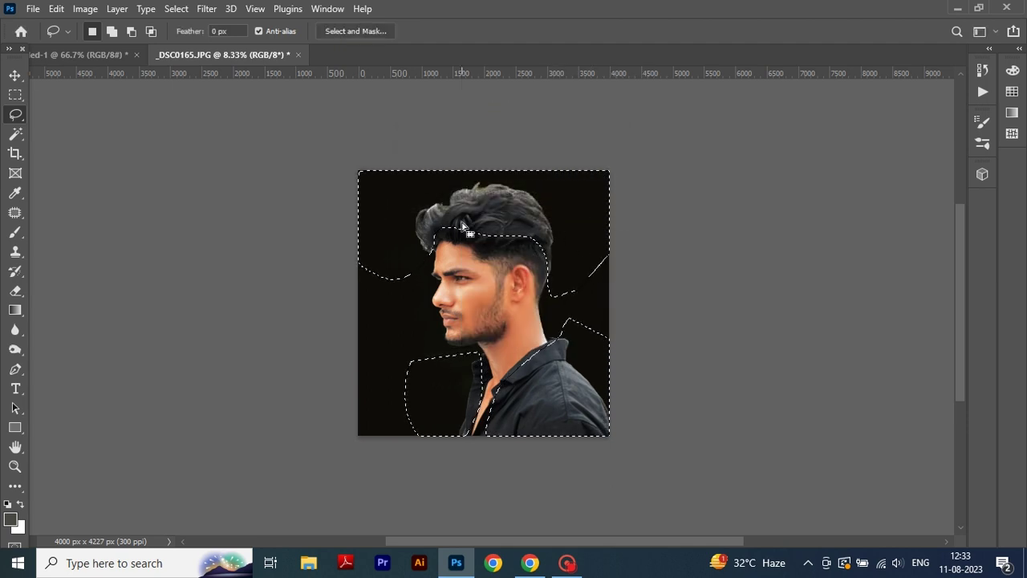
Step: Apply Hue/Saturation with Saturation -100 and Lightness -40 to the selection, then deselect
{"action": "left_click", "coordinate": [85, 8]}
{"action": "left_click", "coordinate": [276, 127]}
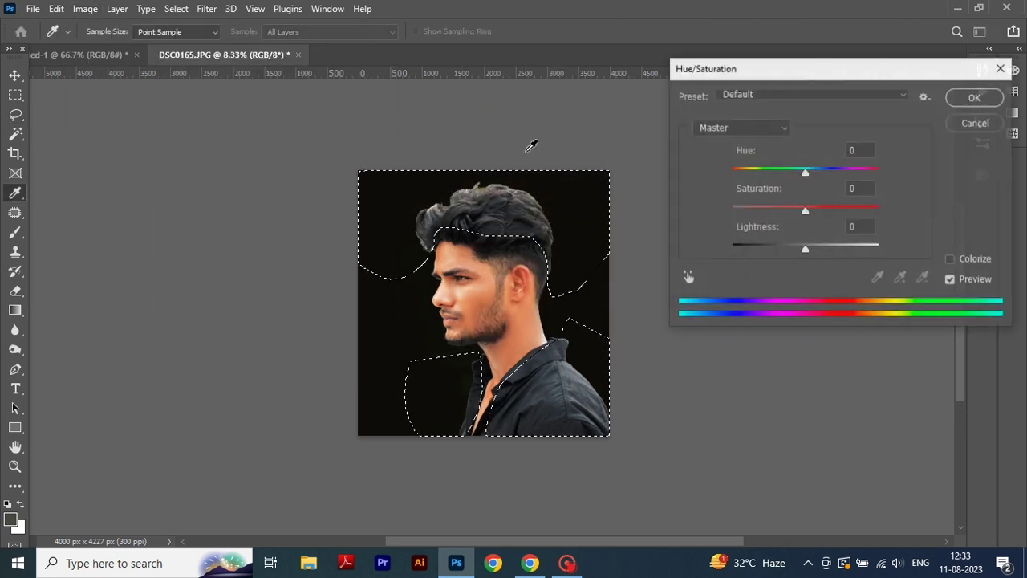
{"action": "left_click_drag", "start_coordinate": [806, 211], "coordinate": [713, 211]}
{"action": "left_click_drag", "start_coordinate": [805, 252], "coordinate": [779, 252]}
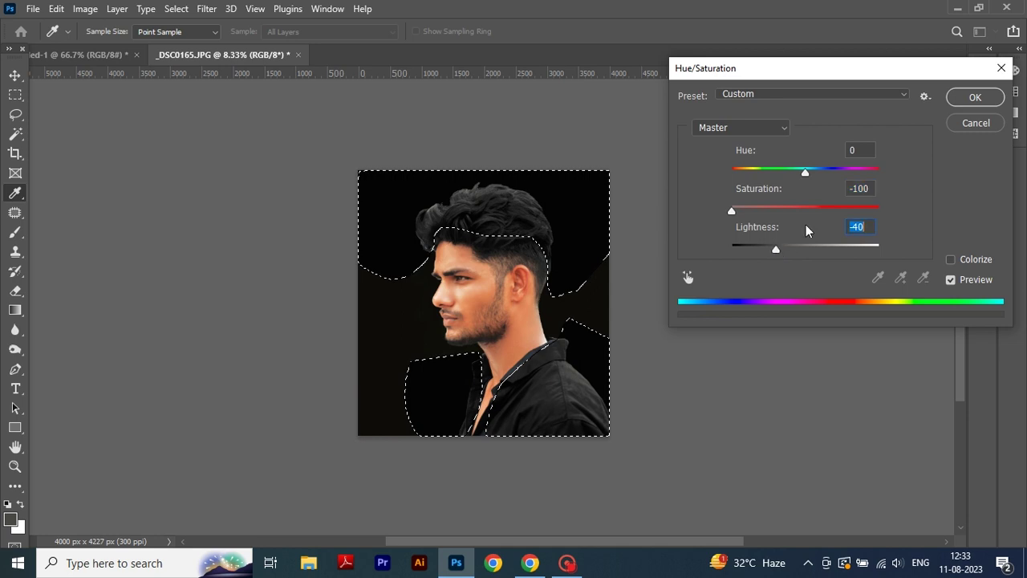
{"action": "key", "text": "Return"}
{"action": "key", "text": "ctrl+d"}
{"action": "key", "text": "l"}
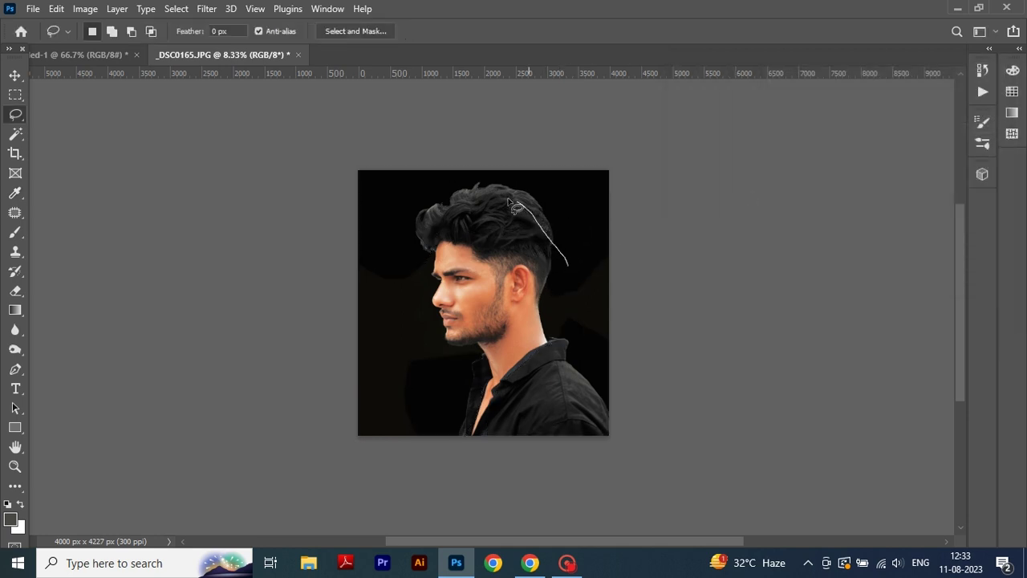
Step: Lasso the top of the hair and upper-left background and feather it by 10 px
{"action": "left_click_drag", "start_coordinate": [390, 277], "coordinate": [385, 189]}
{"action": "right_click", "coordinate": [535, 193]}
{"action": "left_click", "coordinate": [577, 213]}
{"action": "key", "text": "Return"}
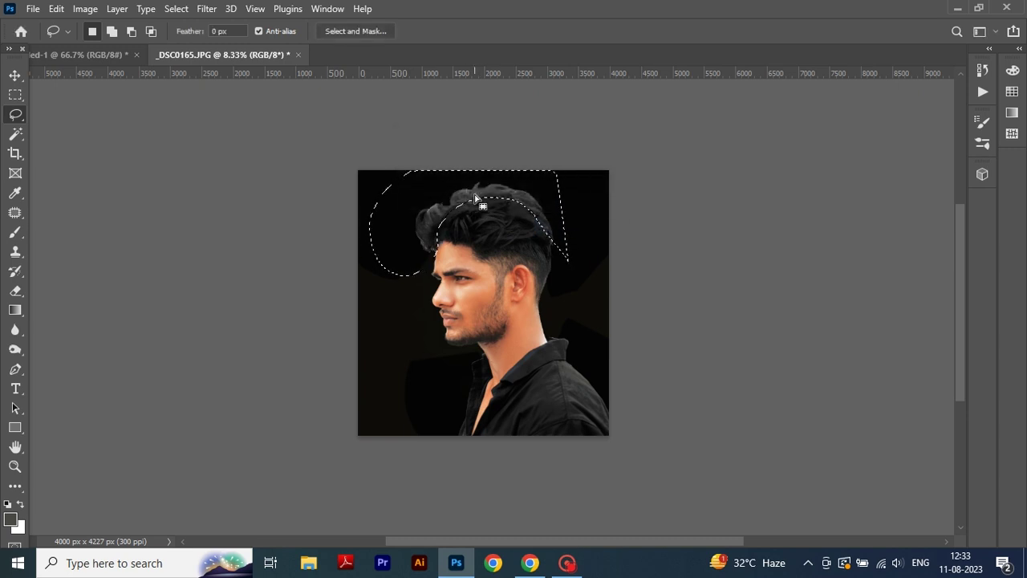
{"action": "key", "text": "ctrl+plus"}
Step: Add +15 Black to the Blacks with Selective Color, then deselect
{"action": "left_click", "coordinate": [85, 9]}
{"action": "mouse_move", "coordinate": [108, 48]}
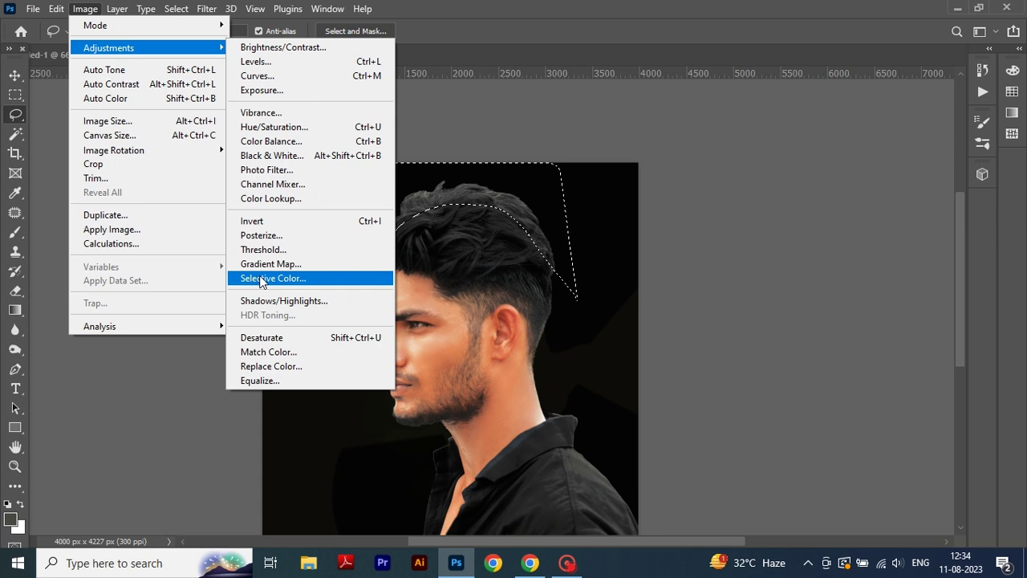
{"action": "left_click", "coordinate": [272, 279]}
{"action": "left_click", "coordinate": [799, 188]}
{"action": "left_click", "coordinate": [783, 315]}
{"action": "left_click_drag", "start_coordinate": [777, 330], "coordinate": [788, 330]}
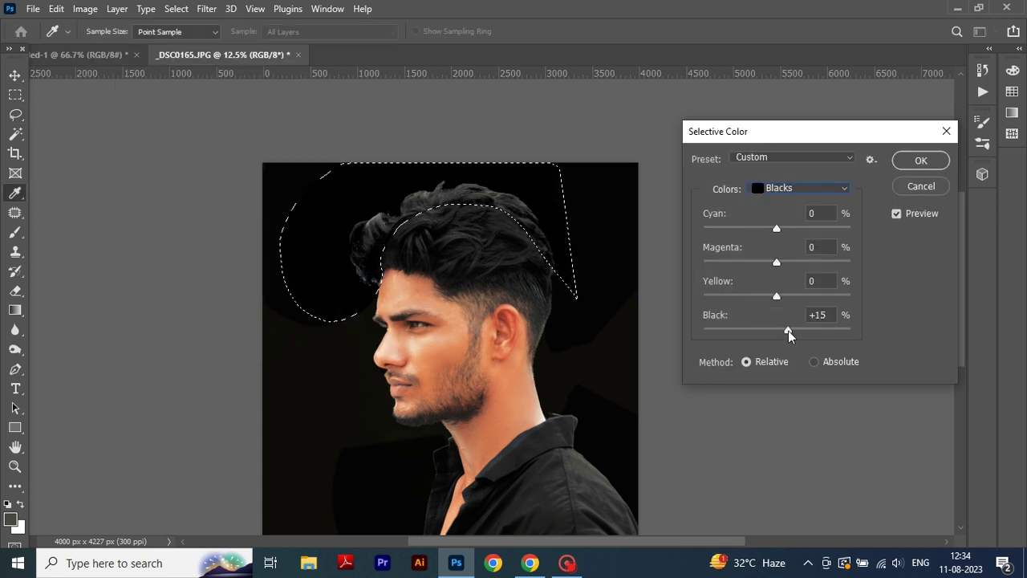
{"action": "left_click", "coordinate": [921, 160]}
{"action": "key", "text": "ctrl+d"}
Step: Inspect the hair up close, then apply Hue/Saturation with Saturation +2
{"action": "key", "text": "l"}
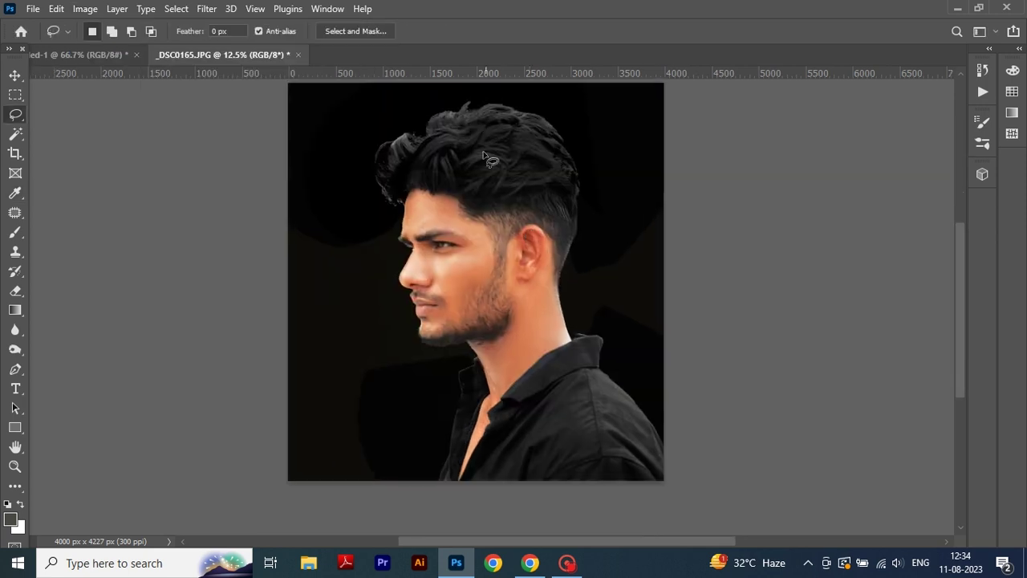
{"action": "scroll", "coordinate": [486, 245], "scroll_direction": "up", "scroll_amount": 3}
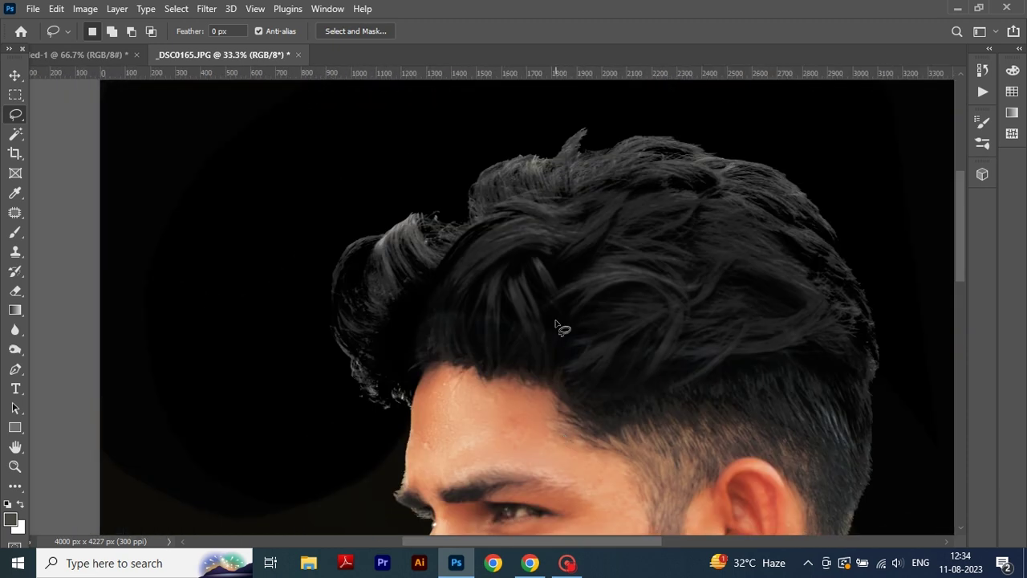
{"action": "scroll", "coordinate": [562, 327], "scroll_direction": "down", "scroll_amount": 1}
{"action": "scroll", "coordinate": [562, 328], "scroll_direction": "down", "scroll_amount": 1}
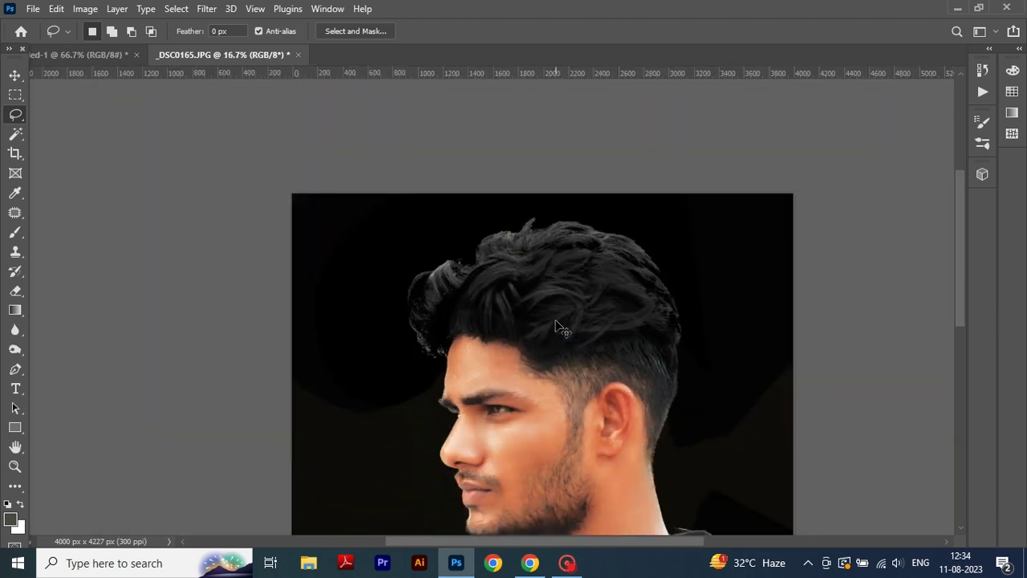
{"action": "scroll", "coordinate": [562, 327], "scroll_direction": "down", "scroll_amount": 1}
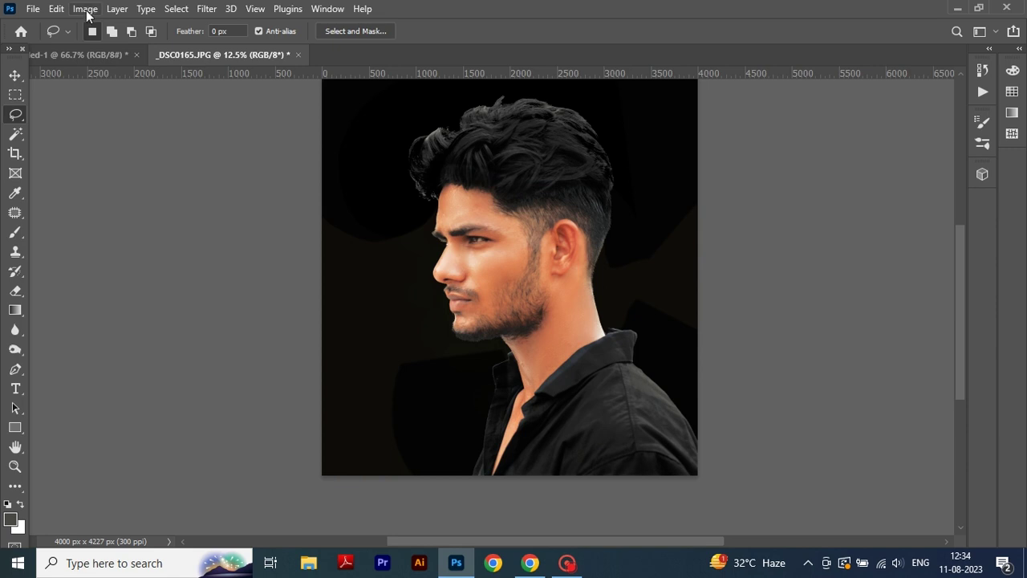
{"action": "left_click", "coordinate": [86, 9]}
{"action": "left_click", "coordinate": [301, 129]}
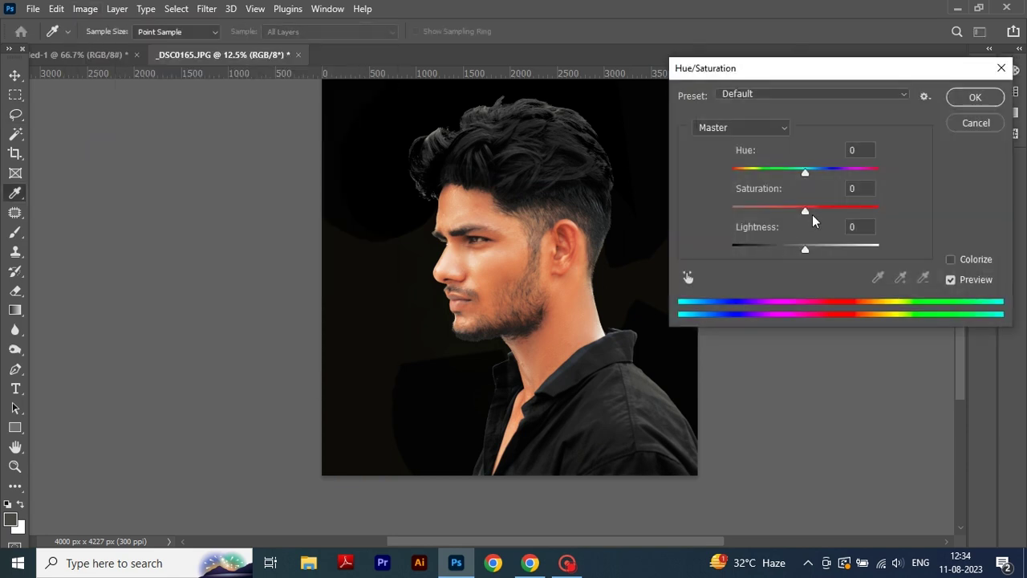
{"action": "left_click", "coordinate": [976, 97]}
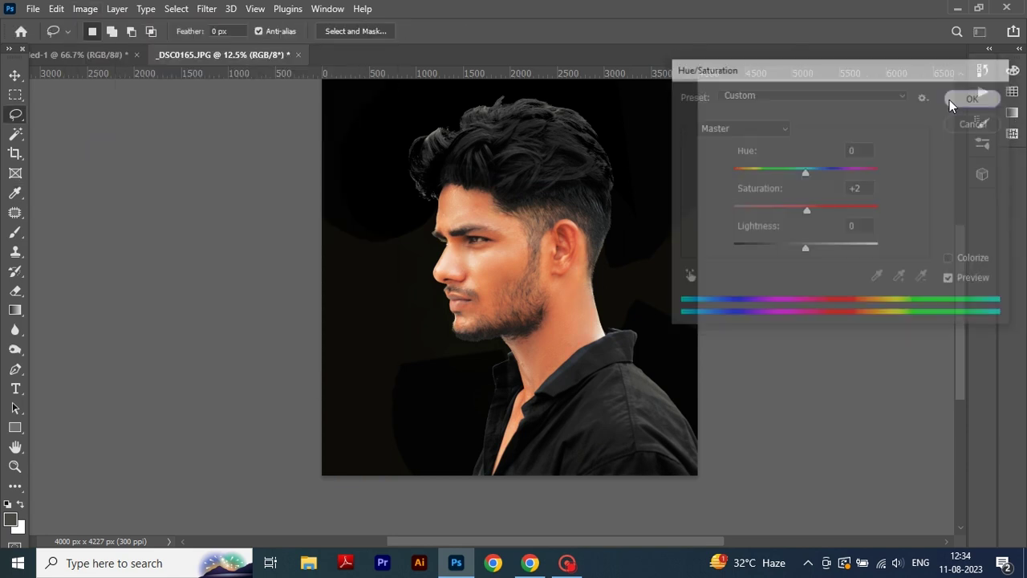
{"action": "left_click", "coordinate": [85, 9]}
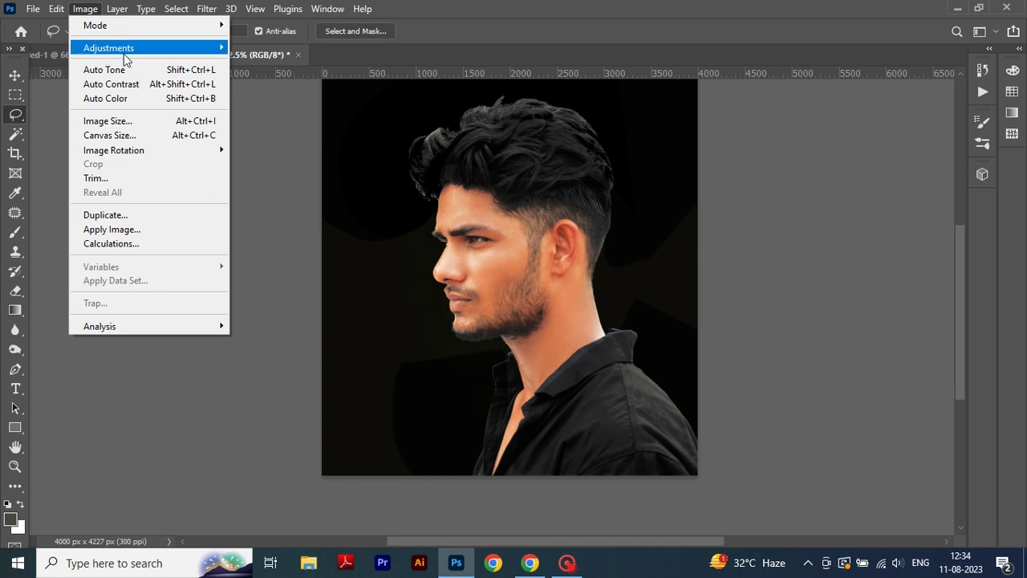
Step: Set Brightness/Contrast to Brightness 15 and Contrast 1 and apply it
{"action": "left_click", "coordinate": [273, 44]}
{"action": "left_click_drag", "start_coordinate": [706, 220], "coordinate": [714, 220]}
{"action": "mouse_move", "coordinate": [706, 181]}
{"action": "left_mouse_down"}
{"action": "mouse_move", "coordinate": [687, 179]}
{"action": "mouse_move", "coordinate": [716, 179]}
{"action": "mouse_move", "coordinate": [690, 181]}
{"action": "left_mouse_up"}
{"action": "mouse_move", "coordinate": [702, 219]}
{"action": "left_mouse_down"}
{"action": "mouse_move", "coordinate": [692, 216]}
{"action": "mouse_move", "coordinate": [712, 219]}
{"action": "left_mouse_up"}
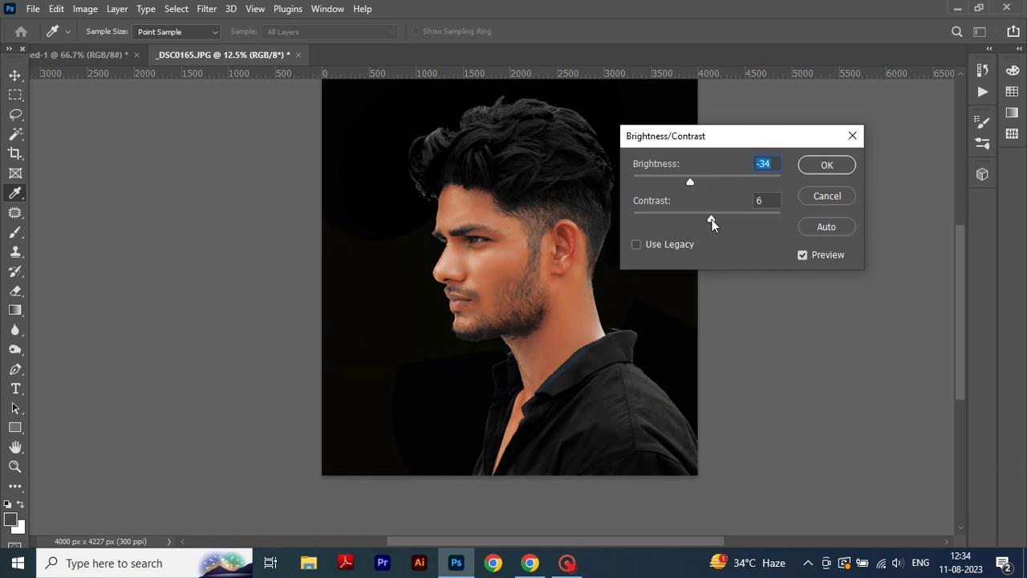
{"action": "left_click_drag", "start_coordinate": [690, 181], "coordinate": [715, 176]}
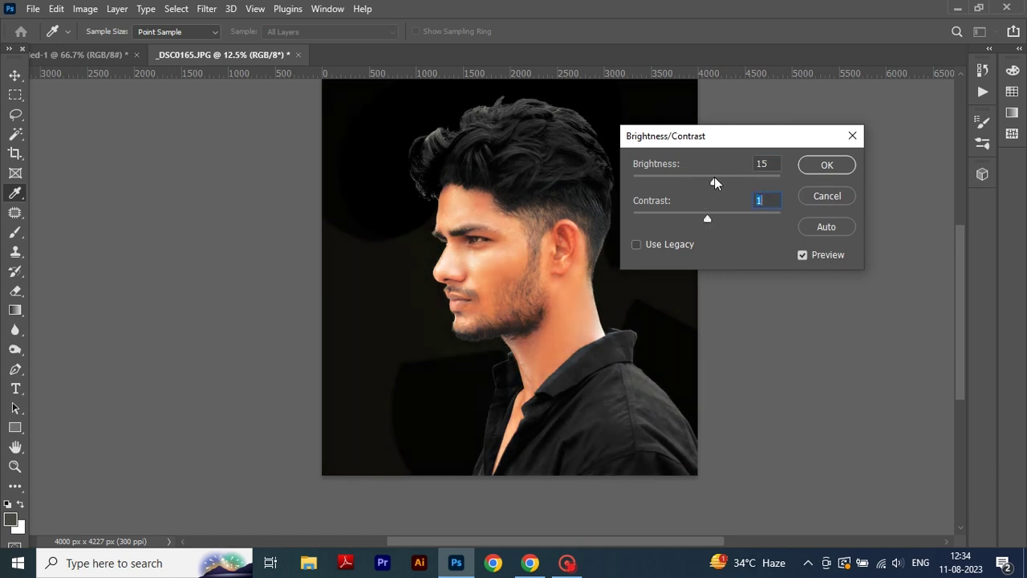
{"action": "left_click", "coordinate": [828, 164]}
{"action": "left_click", "coordinate": [93, 10]}
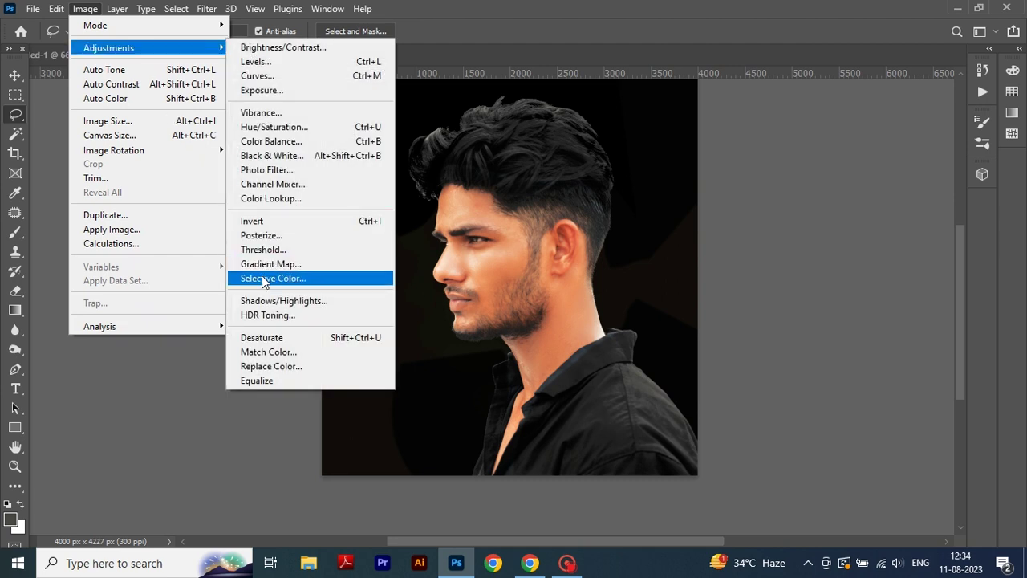
Step: In Selective Color Blacks, reset Cyan to 0 and add +3% Black
{"action": "left_click", "coordinate": [345, 277]}
{"action": "left_click", "coordinate": [785, 193]}
{"action": "left_click", "coordinate": [787, 317]}
{"action": "left_click_drag", "start_coordinate": [777, 330], "coordinate": [778, 332]}
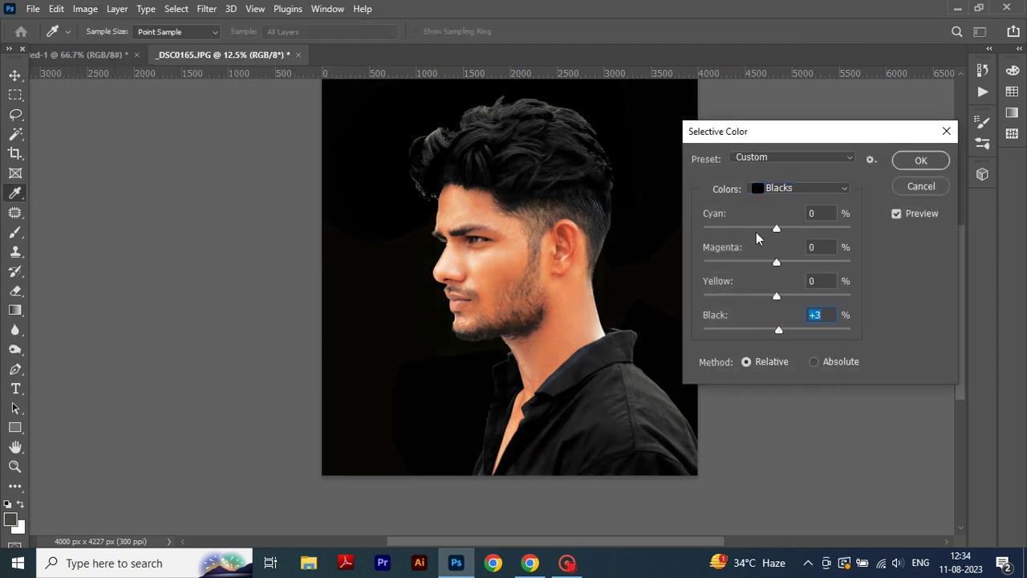
{"action": "left_click_drag", "start_coordinate": [757, 229], "coordinate": [772, 229]}
{"action": "type", "text": "0"}
{"action": "left_click_drag", "start_coordinate": [781, 330], "coordinate": [783, 330]}
{"action": "left_click", "coordinate": [921, 160]}
{"action": "key", "text": "l"}
{"action": "left_click_drag", "start_coordinate": [512, 210], "coordinate": [512, 227]}
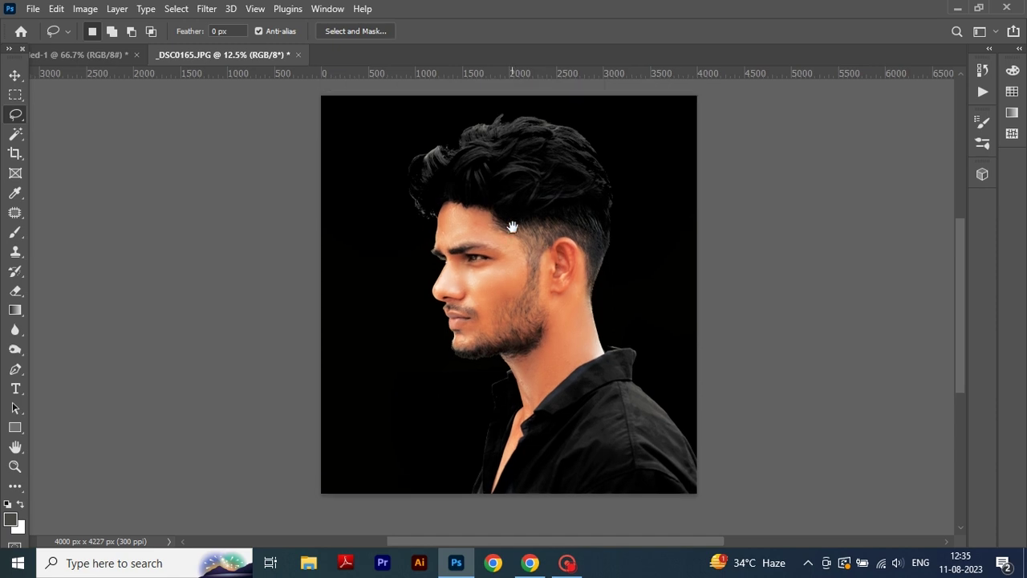
Step: Export the portrait as JPG named _DSC0165 to the Desktop
{"action": "left_click", "coordinate": [32, 8]}
{"action": "mouse_move", "coordinate": [50, 242]}
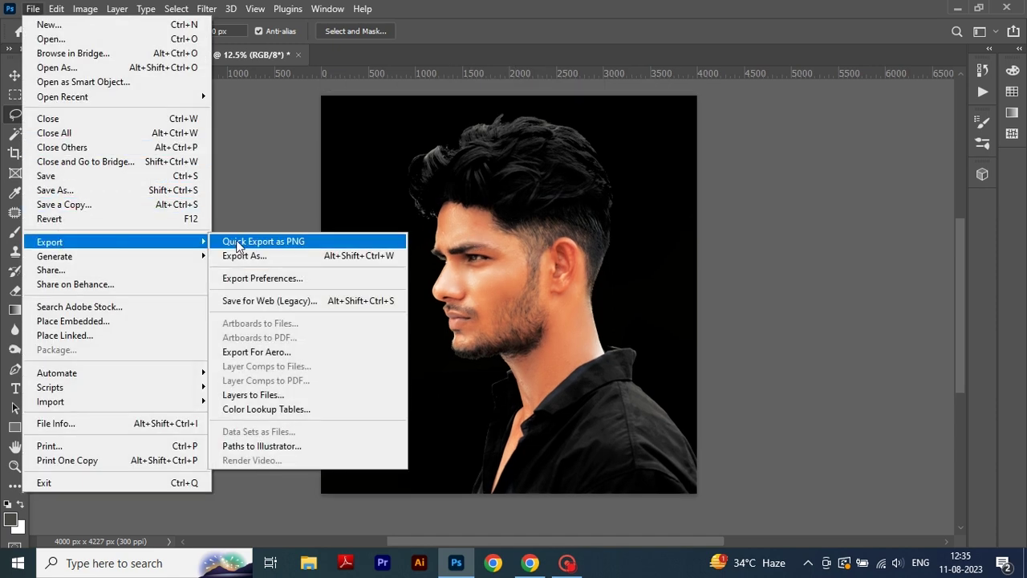
{"action": "left_click", "coordinate": [240, 256]}
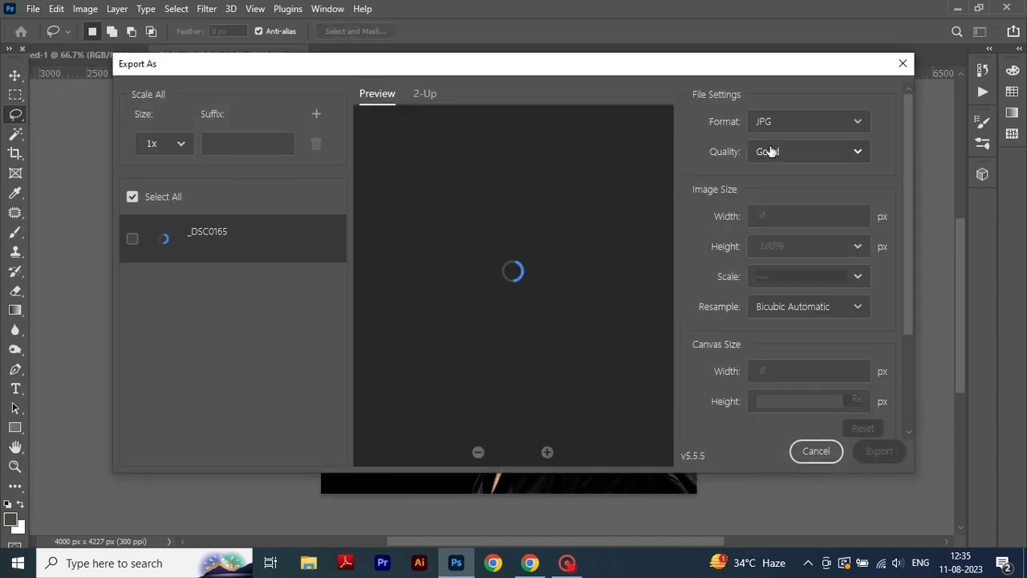
{"action": "left_click", "coordinate": [880, 459]}
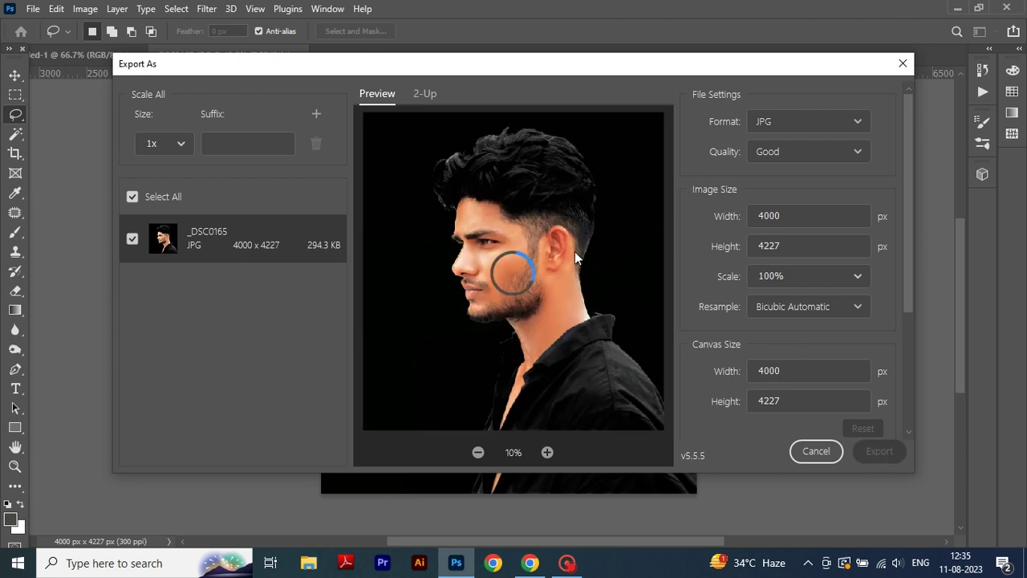
{"action": "left_click", "coordinate": [62, 117]}
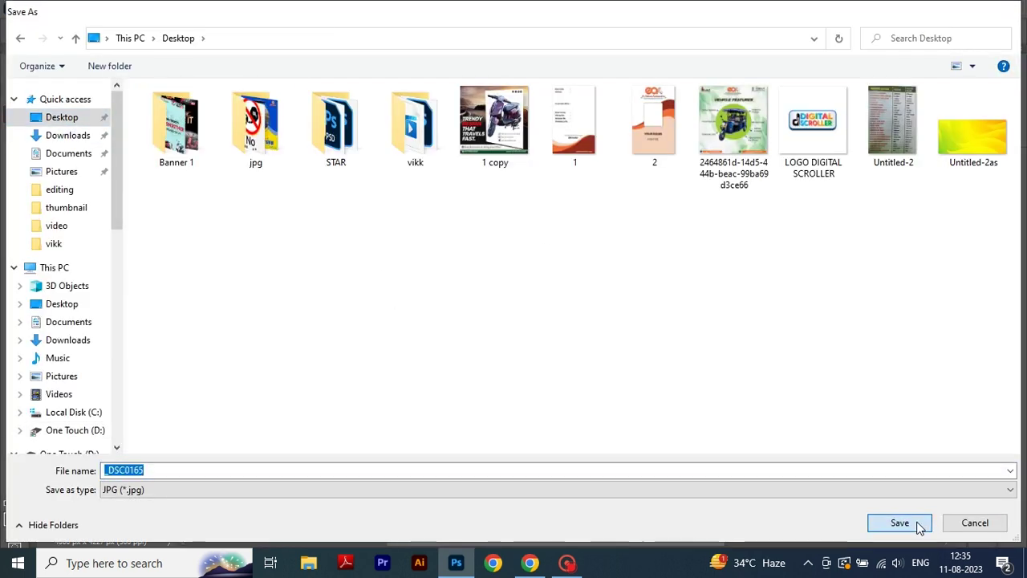
{"action": "left_click", "coordinate": [918, 523]}
Step: Close the original without saving and open _DSC0165.jpg from the Desktop
{"action": "left_click", "coordinate": [299, 54]}
{"action": "left_click", "coordinate": [527, 219]}
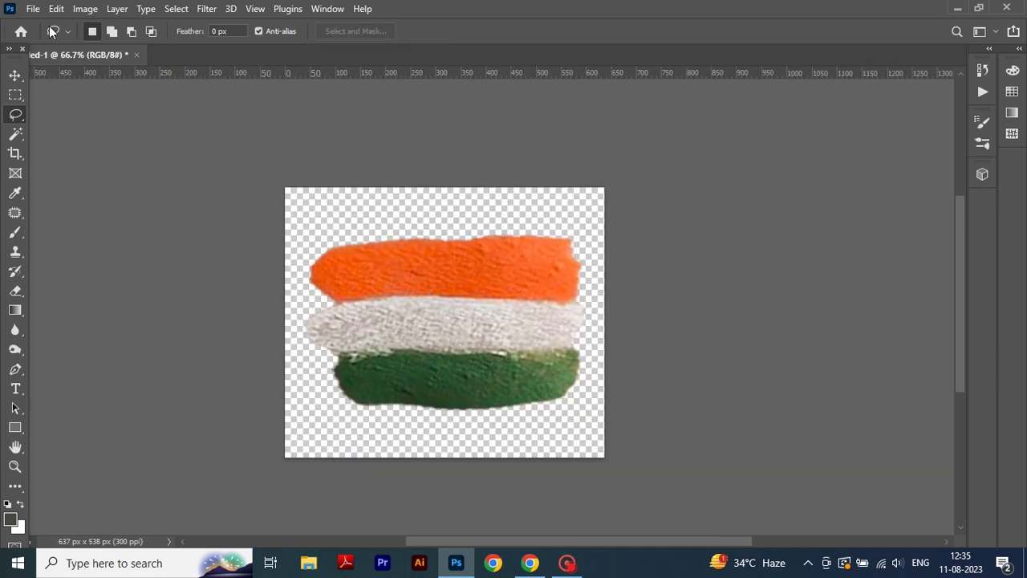
{"action": "left_click", "coordinate": [33, 8]}
{"action": "left_click", "coordinate": [72, 71]}
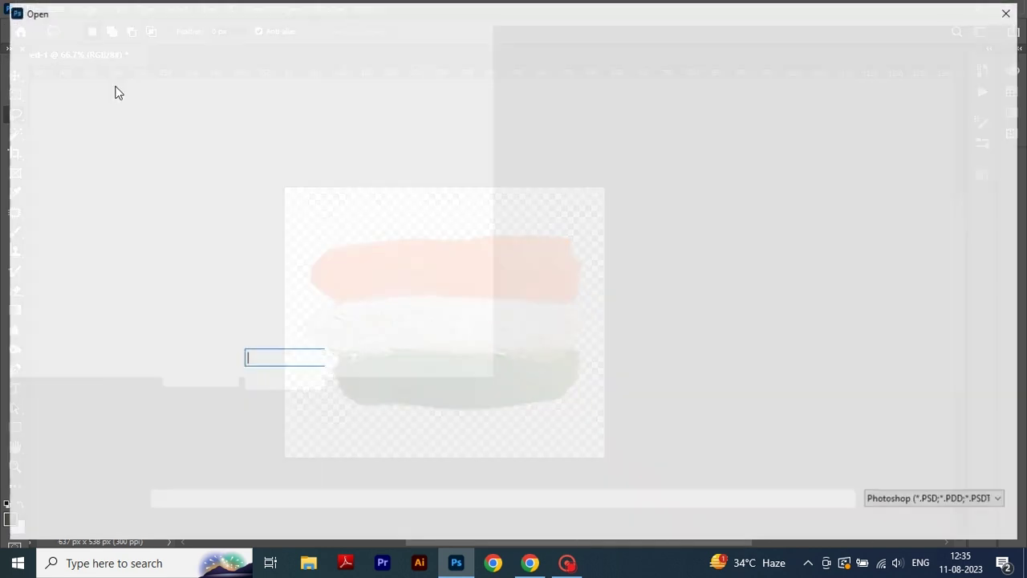
{"action": "left_click", "coordinate": [61, 117]}
{"action": "left_click", "coordinate": [899, 523]}
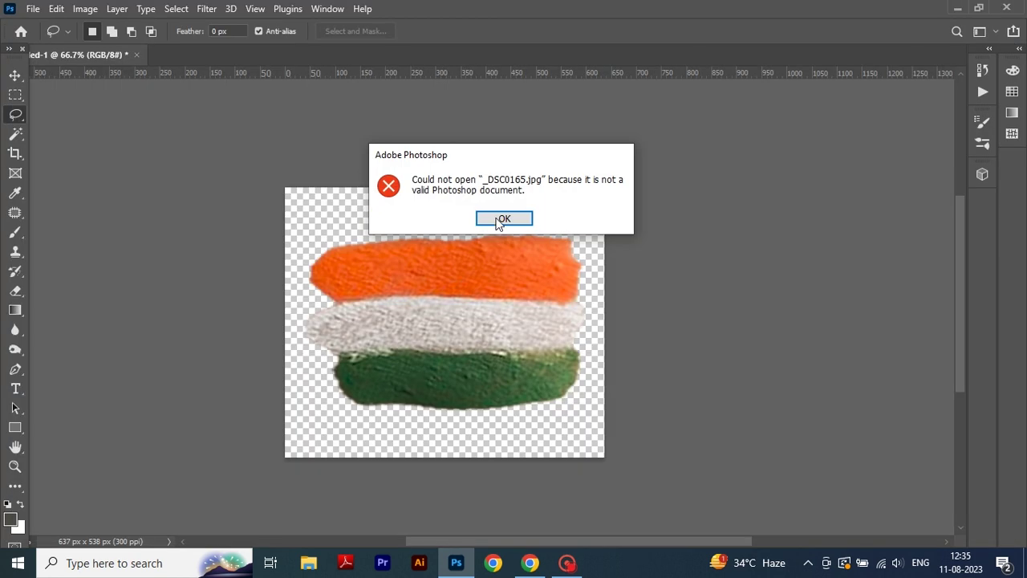
{"action": "left_click", "coordinate": [504, 222]}
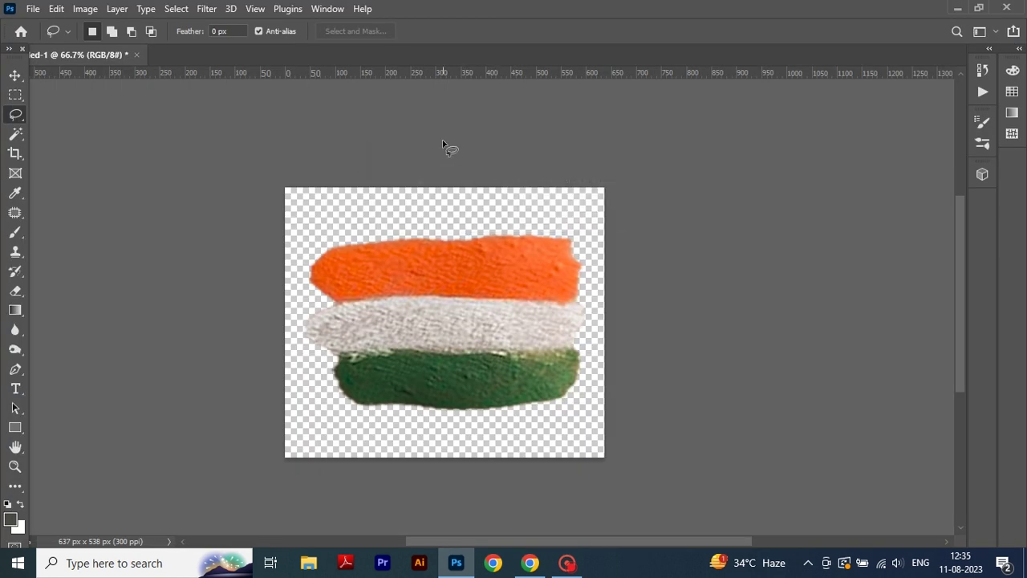
{"action": "key", "text": "ctrl+o"}
{"action": "double_click", "coordinate": [553, 117]}
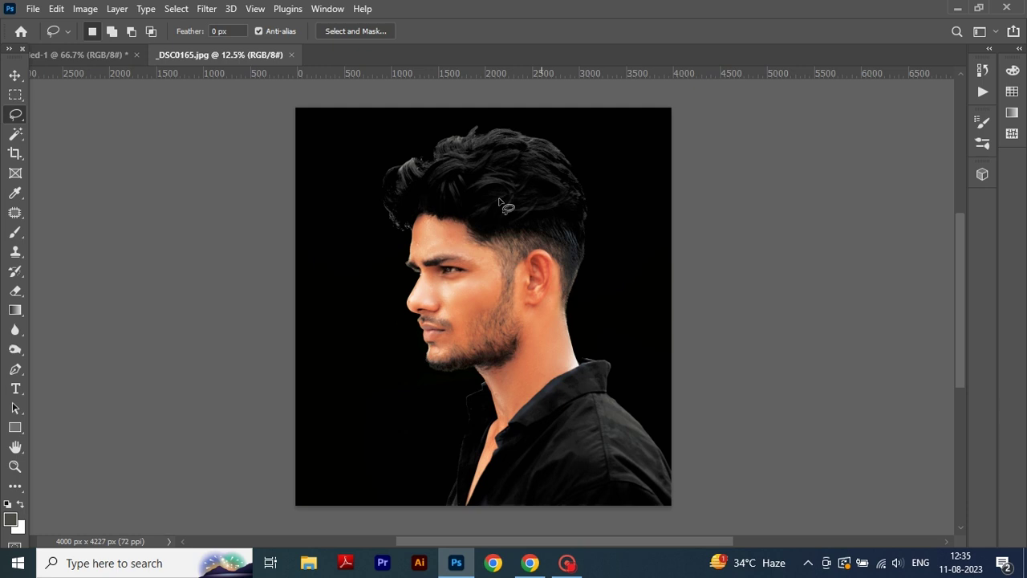
Step: Lift the black background to dark grey using Selective Color with Blacks set to Black -15
{"action": "left_click", "coordinate": [85, 9]}
{"action": "mouse_move", "coordinate": [108, 47]}
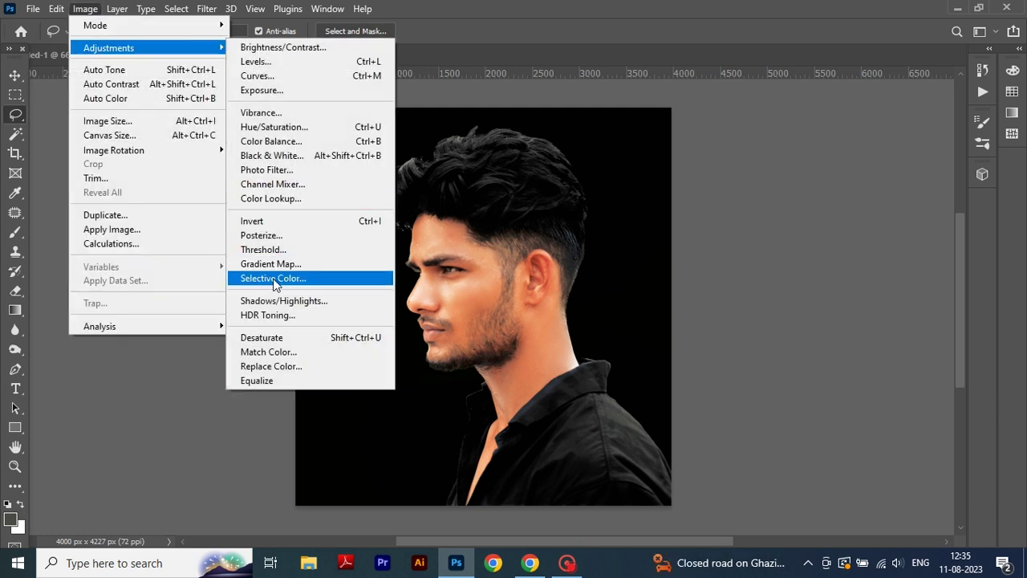
{"action": "left_click", "coordinate": [275, 278]}
{"action": "left_click", "coordinate": [803, 188]}
{"action": "left_click", "coordinate": [775, 315]}
{"action": "mouse_move", "coordinate": [776, 228]}
{"action": "left_mouse_down"}
{"action": "mouse_move", "coordinate": [764, 228]}
{"action": "mouse_move", "coordinate": [782, 232]}
{"action": "left_mouse_up"}
{"action": "left_click_drag", "start_coordinate": [777, 330], "coordinate": [766, 330]}
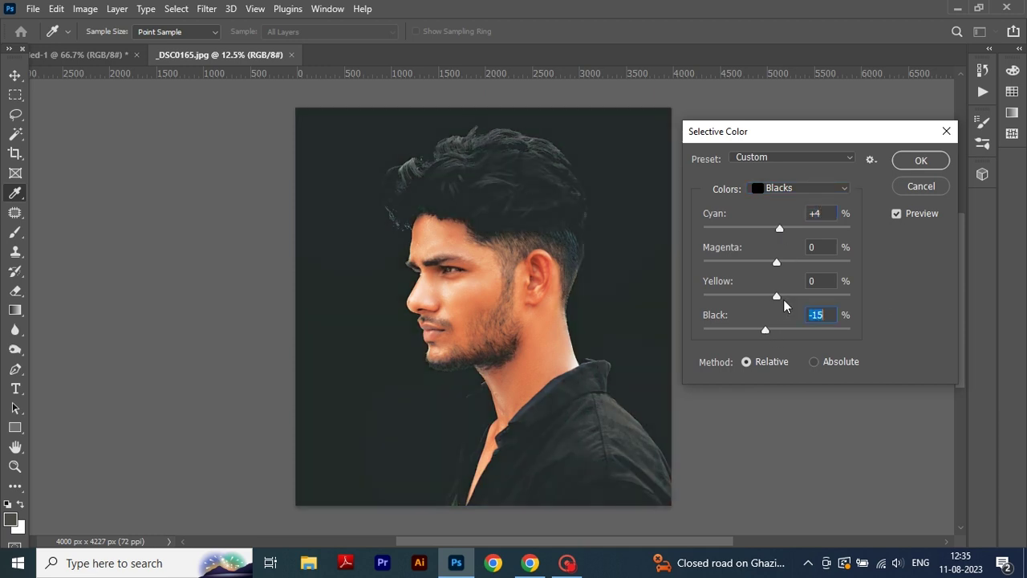
{"action": "left_click_drag", "start_coordinate": [776, 262], "coordinate": [777, 231]}
{"action": "left_click", "coordinate": [801, 188]}
{"action": "left_click", "coordinate": [775, 284]}
{"action": "left_click", "coordinate": [921, 160]}
{"action": "key", "text": "l"}
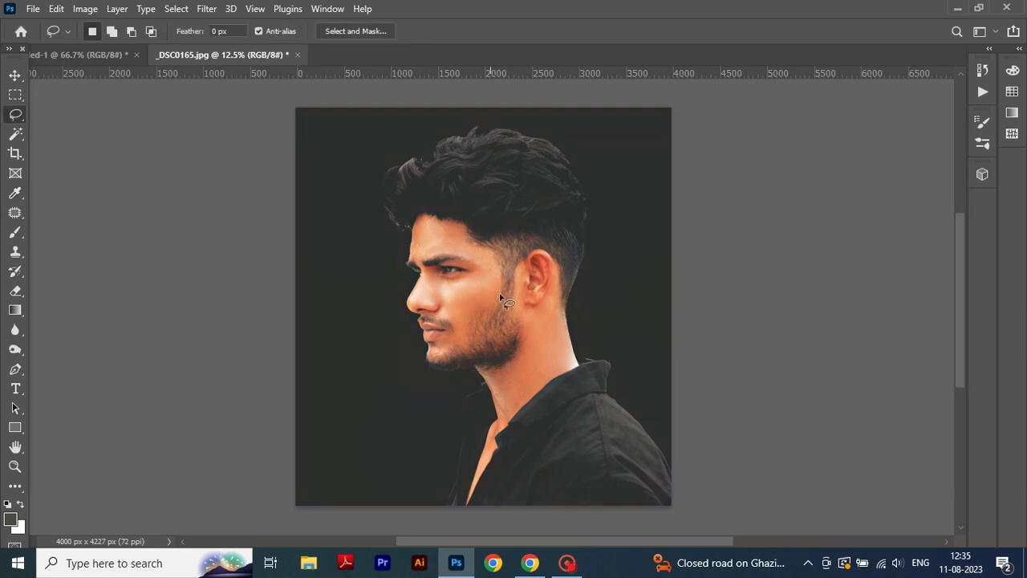
Step: Make the portrait grayscale with Hue/Saturation at Saturation -100 and a slight Lightness tweak
{"action": "left_click", "coordinate": [85, 9]}
{"action": "mouse_move", "coordinate": [108, 47]}
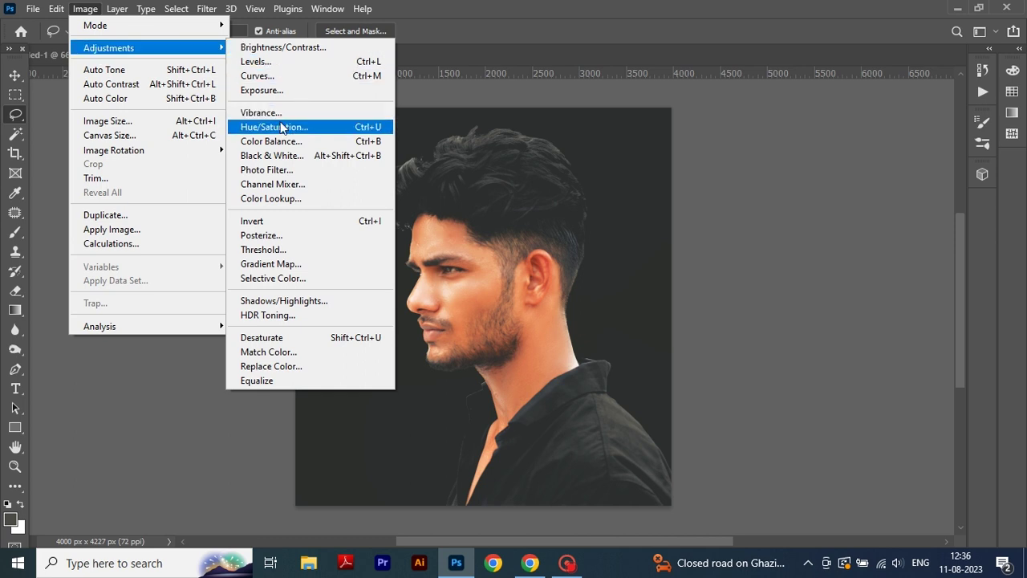
{"action": "left_click", "coordinate": [279, 126]}
{"action": "left_click_drag", "start_coordinate": [805, 210], "coordinate": [707, 213]}
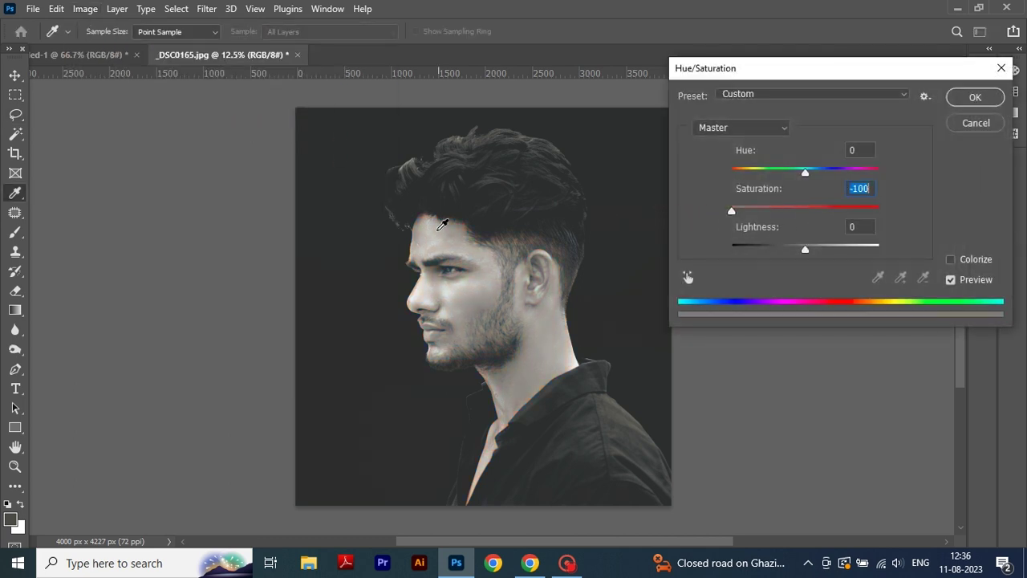
{"action": "mouse_move", "coordinate": [807, 248]}
{"action": "left_mouse_down"}
{"action": "mouse_move", "coordinate": [815, 248]}
{"action": "mouse_move", "coordinate": [793, 249]}
{"action": "left_mouse_up"}
{"action": "left_click", "coordinate": [975, 97]}
{"action": "key", "text": "l"}
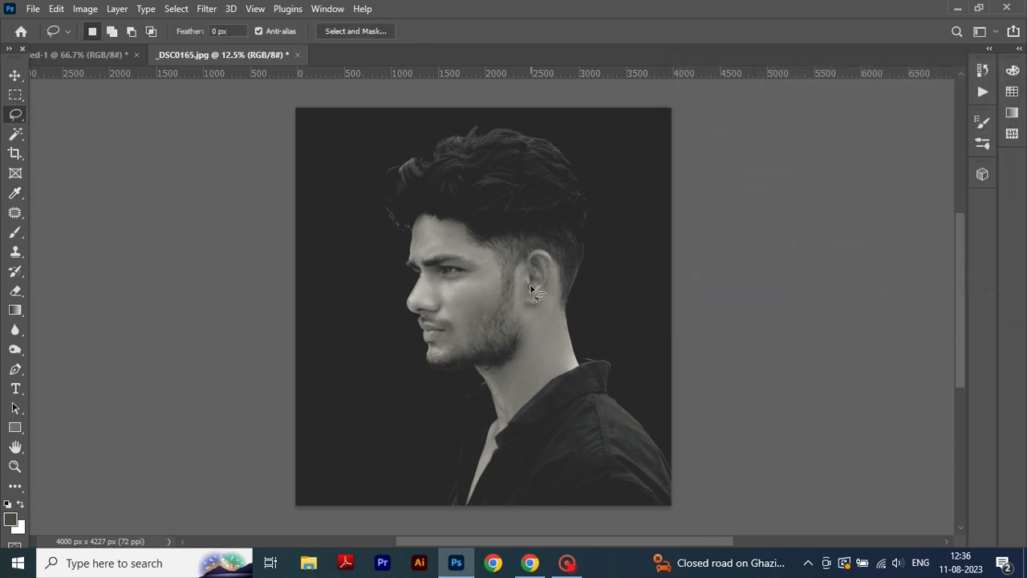
{"action": "left_click", "coordinate": [15, 75]}
{"action": "left_click", "coordinate": [86, 59]}
Step: Place the tricolor stripe on the cheek, rotated about -17.6° and scaled to roughly 88%
{"action": "left_click_drag", "start_coordinate": [447, 274], "coordinate": [540, 316]}
{"action": "key", "text": "ctrl+plus"}
{"action": "key", "text": "ctrl+plus"}
{"action": "key", "text": "ctrl+plus"}
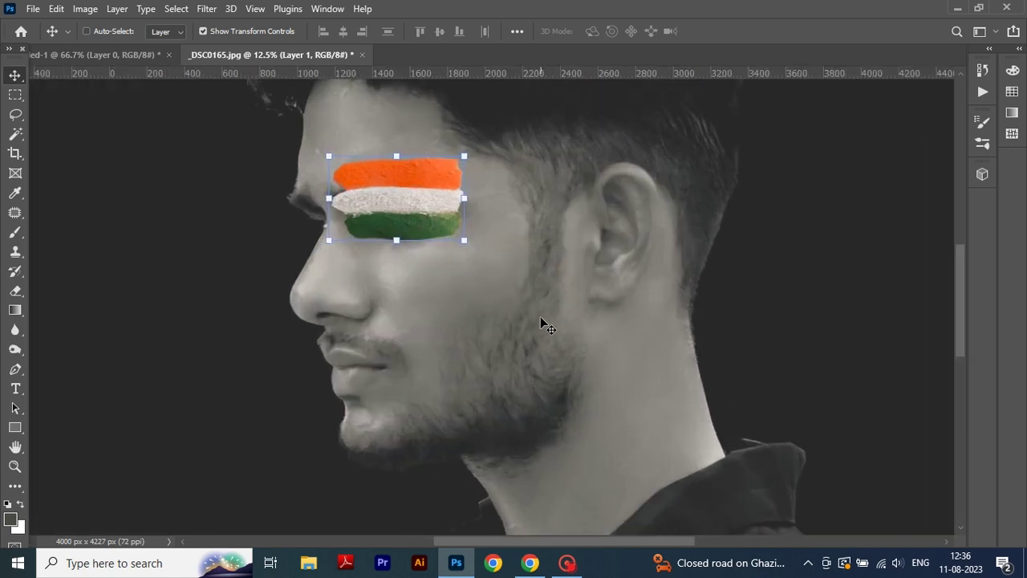
{"action": "left_click_drag", "start_coordinate": [493, 196], "coordinate": [502, 157]}
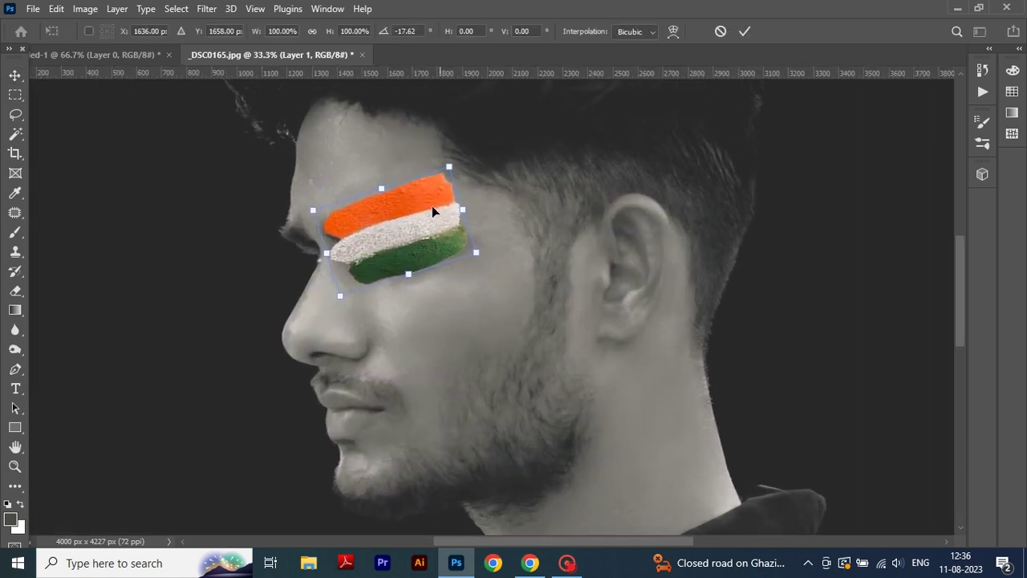
{"action": "left_click_drag", "start_coordinate": [432, 219], "coordinate": [474, 297]}
{"action": "left_click_drag", "start_coordinate": [524, 334], "coordinate": [517, 329]}
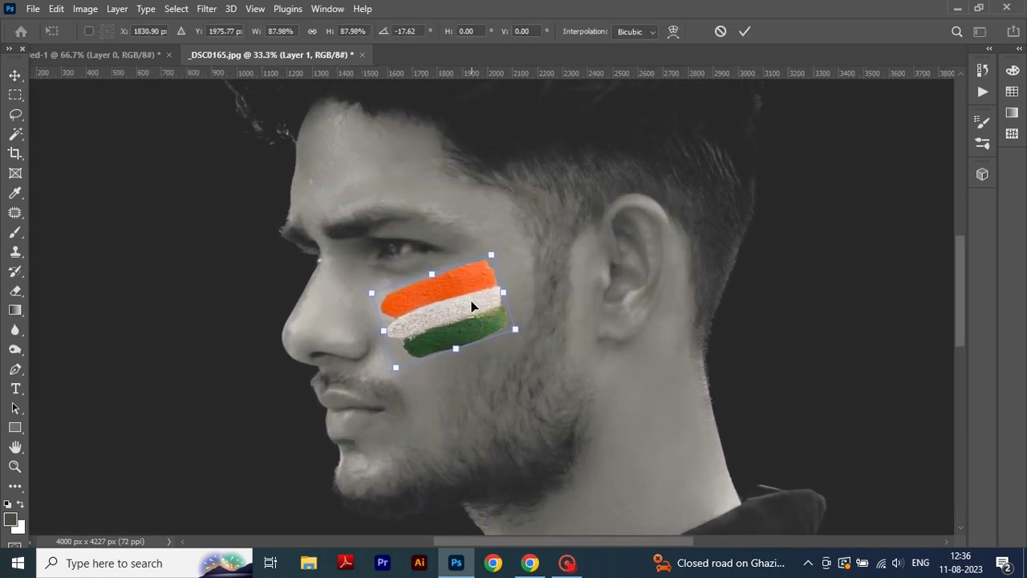
{"action": "left_click_drag", "start_coordinate": [471, 299], "coordinate": [473, 307]}
{"action": "key", "text": "Return"}
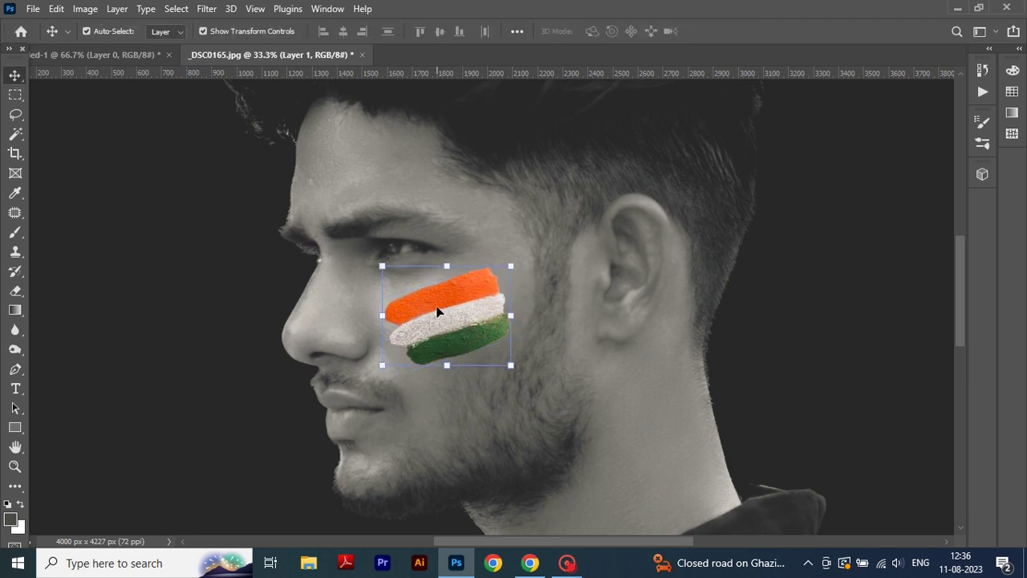
Step: Open Blending Options for the stripe layer from the Layers panel's fx menu
{"action": "key", "text": "F7"}
{"action": "left_click", "coordinate": [837, 447]}
{"action": "left_click", "coordinate": [860, 314]}
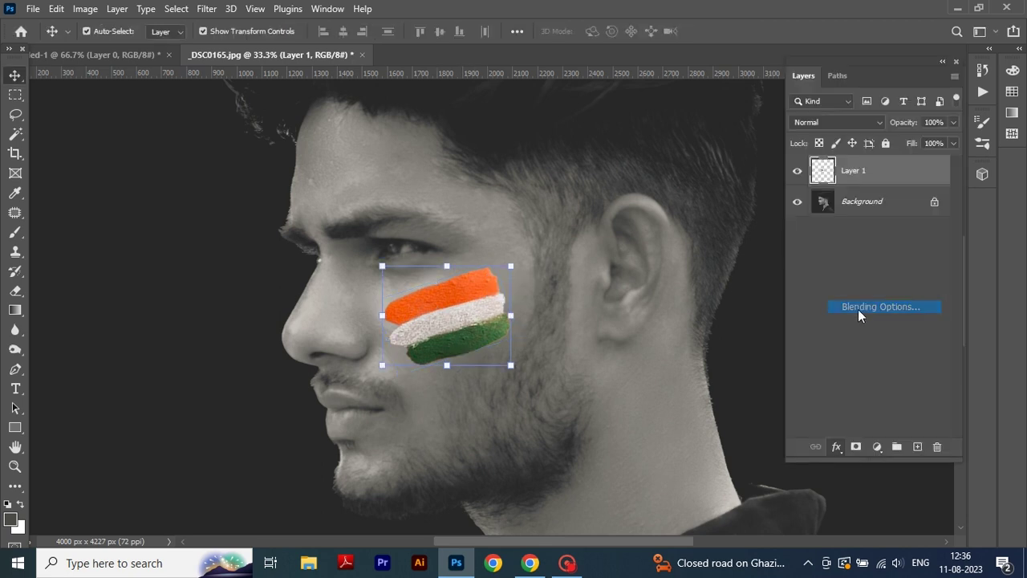
Step: Set Blend If to This Layer 13/26–236/255 and Underlying 63/173–192/225 so skin shows through
{"action": "left_click_drag", "start_coordinate": [653, 38], "coordinate": [782, 51]}
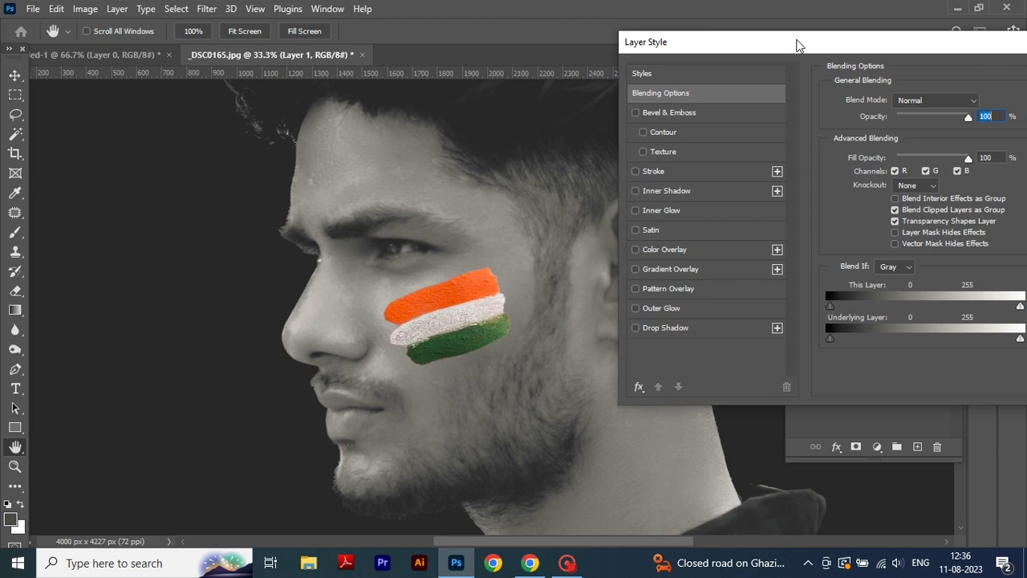
{"action": "left_click_drag", "start_coordinate": [474, 166], "coordinate": [297, 144]}
{"action": "left_click_drag", "start_coordinate": [804, 57], "coordinate": [642, 96]}
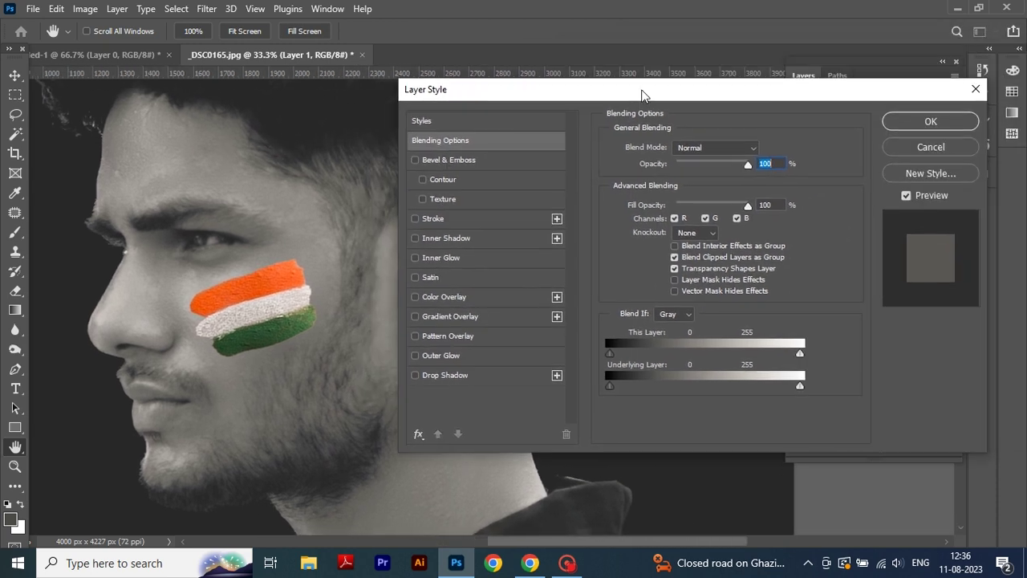
{"action": "left_click_drag", "start_coordinate": [620, 386], "coordinate": [749, 391]}
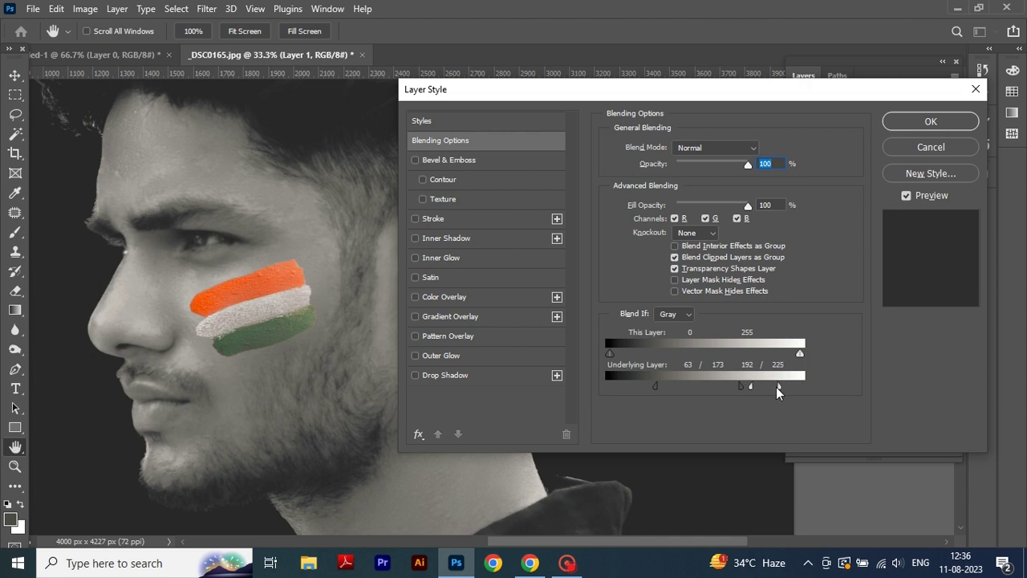
{"action": "left_click_drag", "start_coordinate": [622, 358], "coordinate": [630, 353]}
{"action": "left_click", "coordinate": [912, 129]}
Step: Soften the stripe with a 1.0-pixel Gaussian Blur, then zoom out to view the whole image
{"action": "key", "text": "v"}
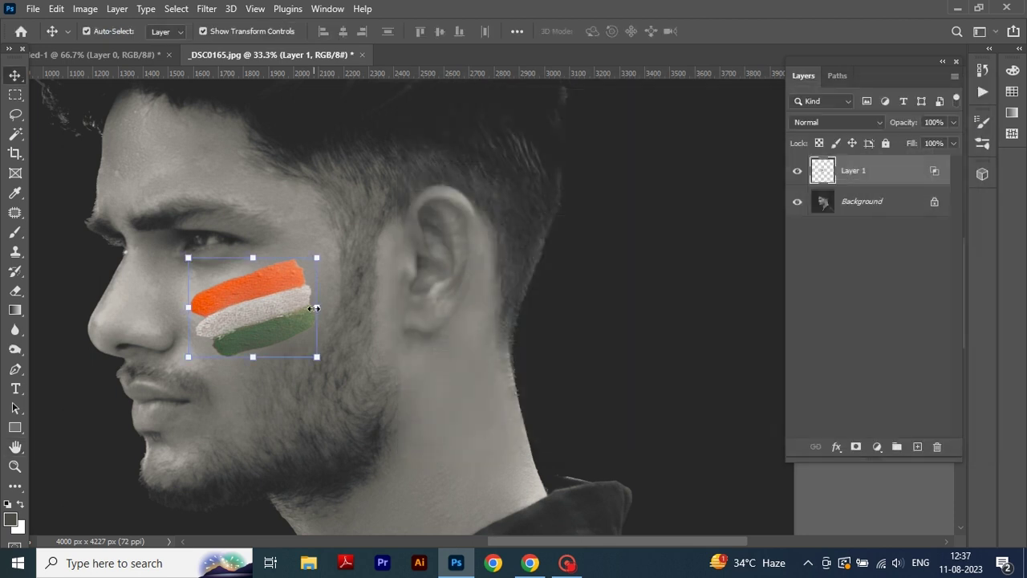
{"action": "left_click", "coordinate": [206, 8]}
{"action": "mouse_move", "coordinate": [215, 202]}
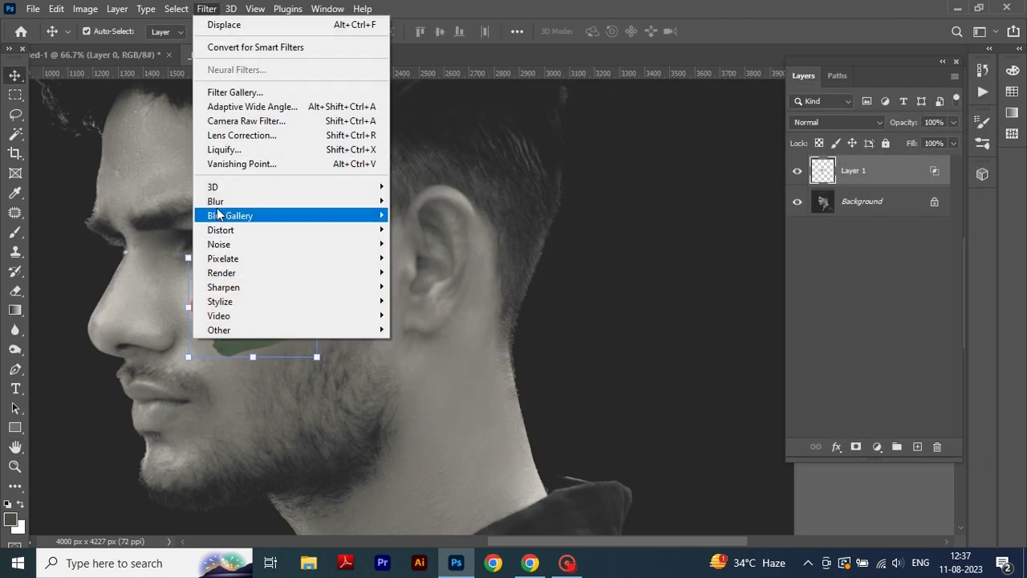
{"action": "left_click", "coordinate": [433, 257]}
{"action": "left_click_drag", "start_coordinate": [696, 318], "coordinate": [691, 317]}
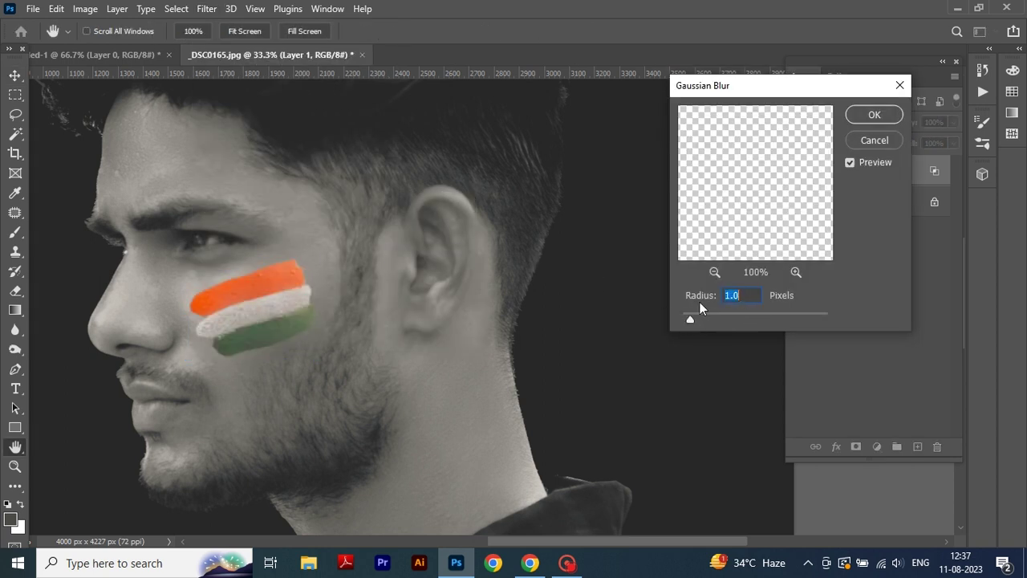
{"action": "left_click", "coordinate": [874, 115]}
{"action": "left_click", "coordinate": [953, 143]}
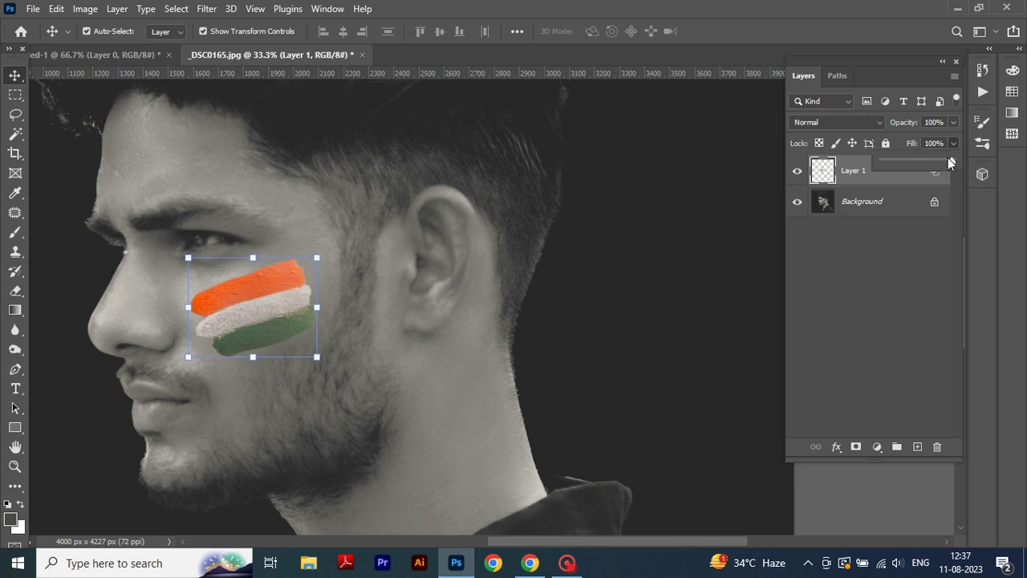
{"action": "left_click", "coordinate": [956, 61]}
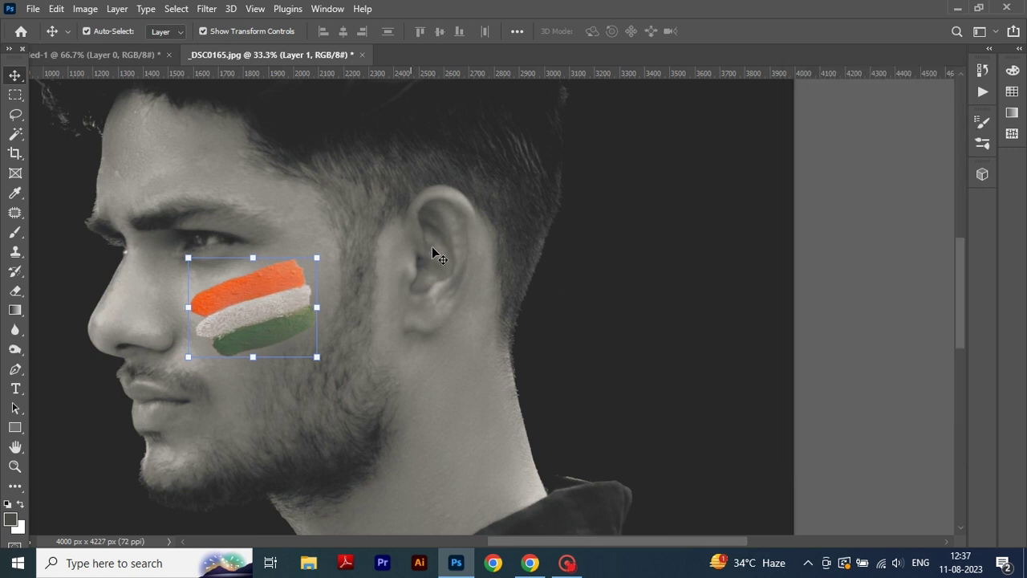
{"action": "left_click", "coordinate": [518, 294]}
{"action": "scroll", "coordinate": [518, 294], "scroll_direction": "down", "scroll_amount": 1}
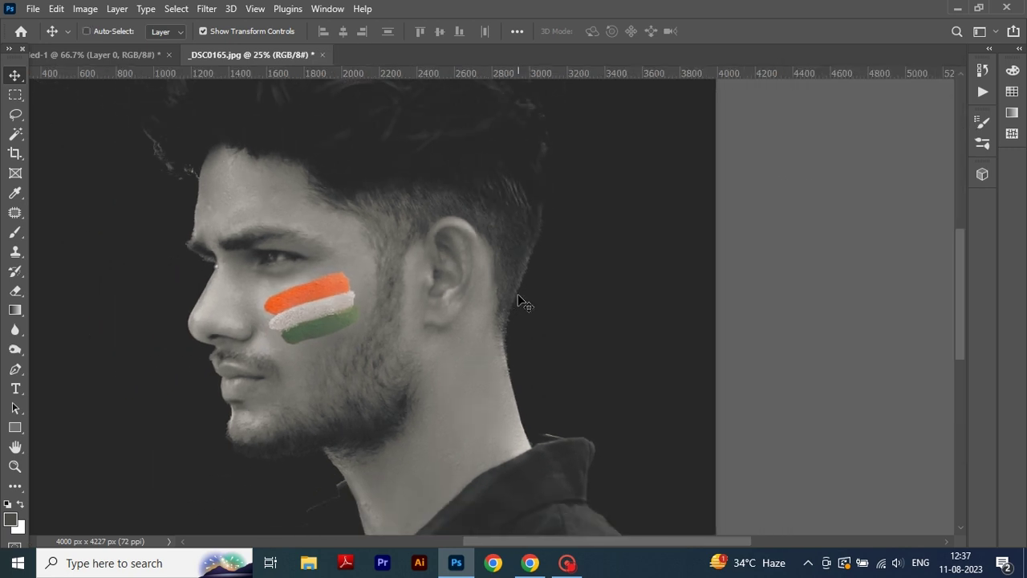
{"action": "scroll", "coordinate": [517, 294], "scroll_direction": "down", "scroll_amount": 2}
Step: Merge the stripe layer and the Background photo into a single layer
{"action": "key", "text": "F7"}
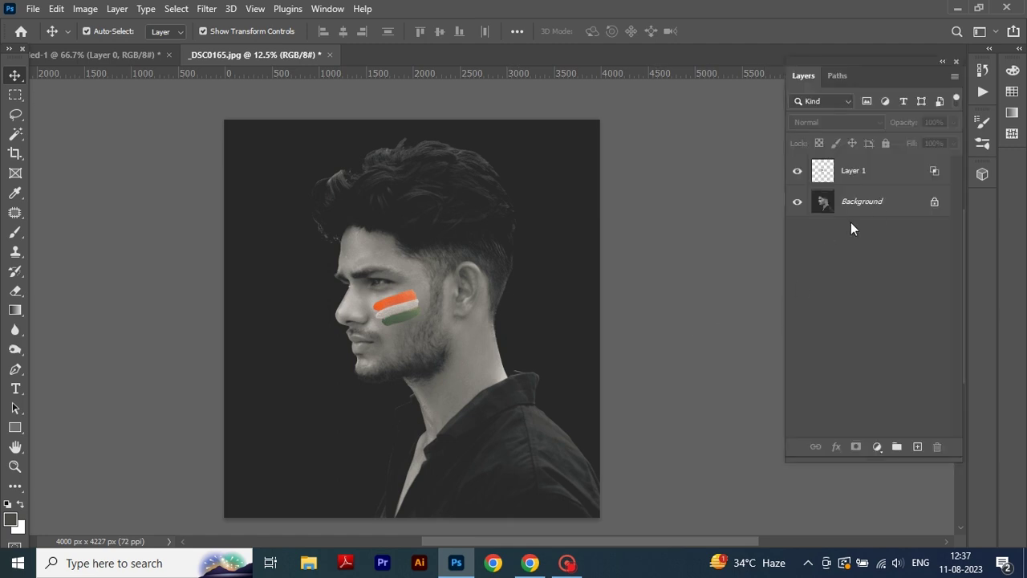
{"action": "left_click", "coordinate": [879, 210]}
{"action": "left_click", "coordinate": [881, 181], "text": "ctrl"}
{"action": "key", "text": "ctrl+e"}
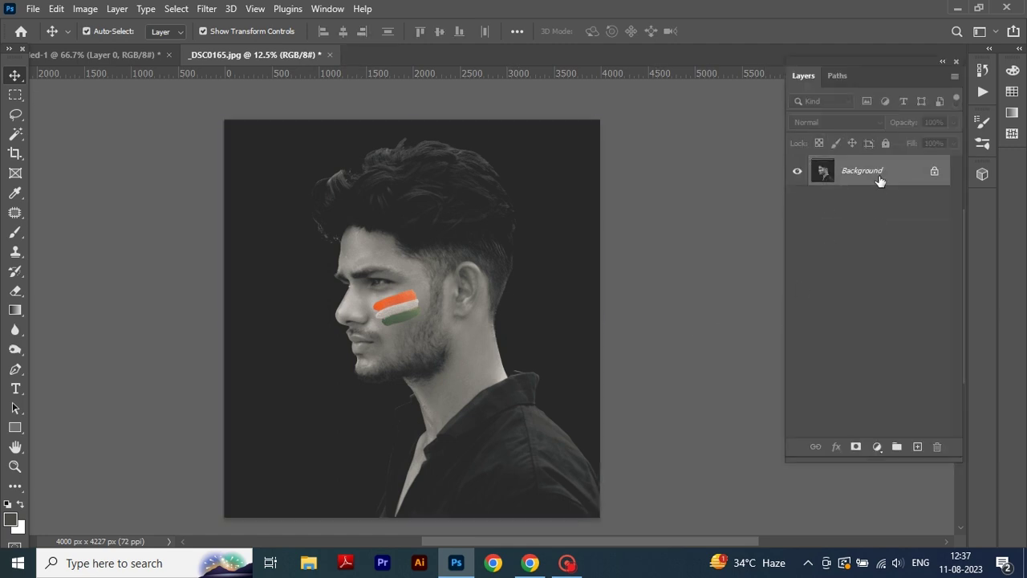
Step: Try lowering saturation in Hue/Saturation, then cancel the change
{"action": "left_click", "coordinate": [85, 8]}
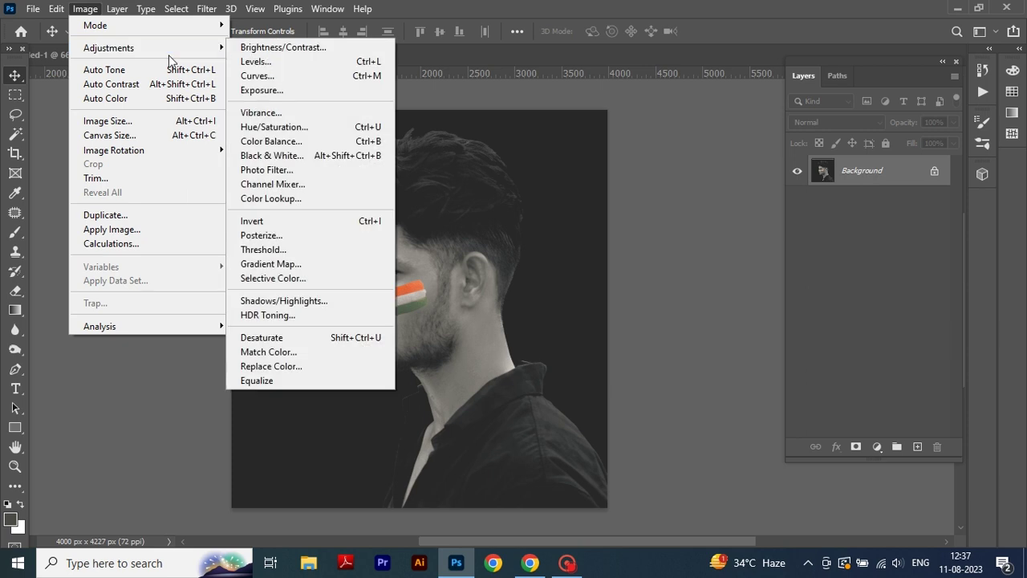
{"action": "left_click", "coordinate": [273, 127]}
{"action": "left_click_drag", "start_coordinate": [827, 209], "coordinate": [808, 208]}
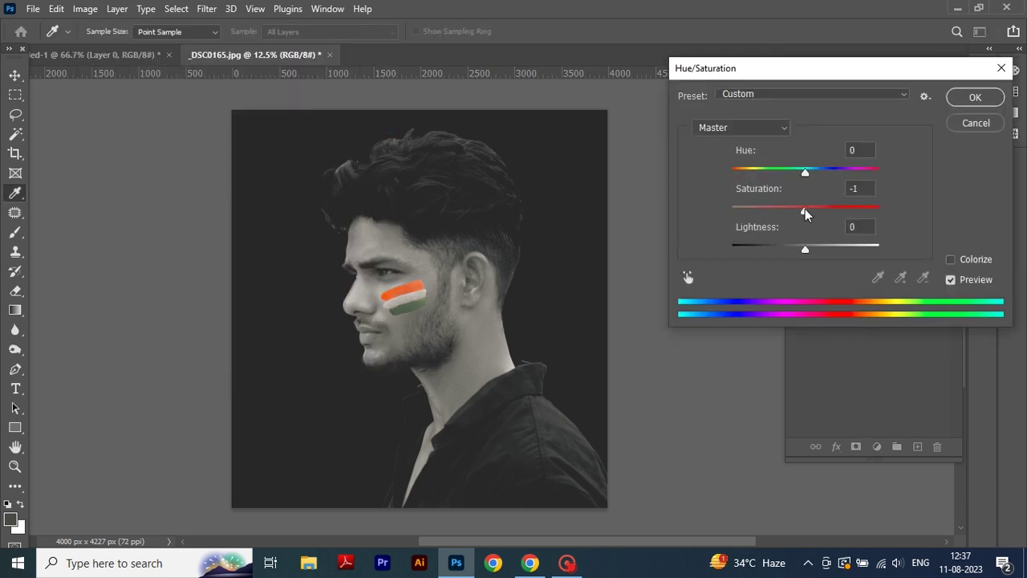
{"action": "left_click", "coordinate": [972, 127]}
Step: Adjust Greens in Selective Color: Cyan +65, Magenta -44, Yellow +50, Black +61
{"action": "left_click", "coordinate": [85, 8]}
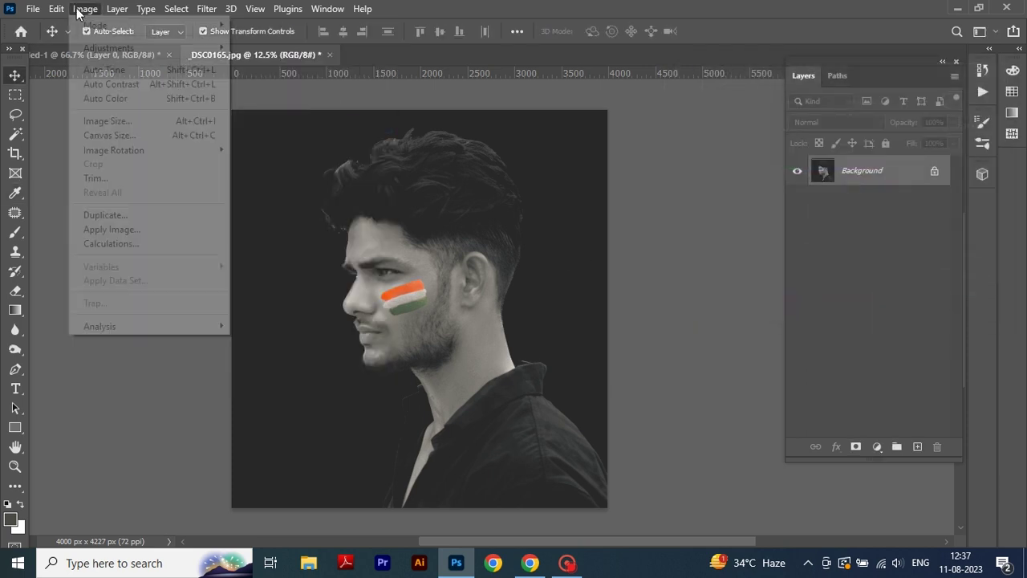
{"action": "left_click", "coordinate": [85, 8]}
{"action": "left_click", "coordinate": [85, 8]}
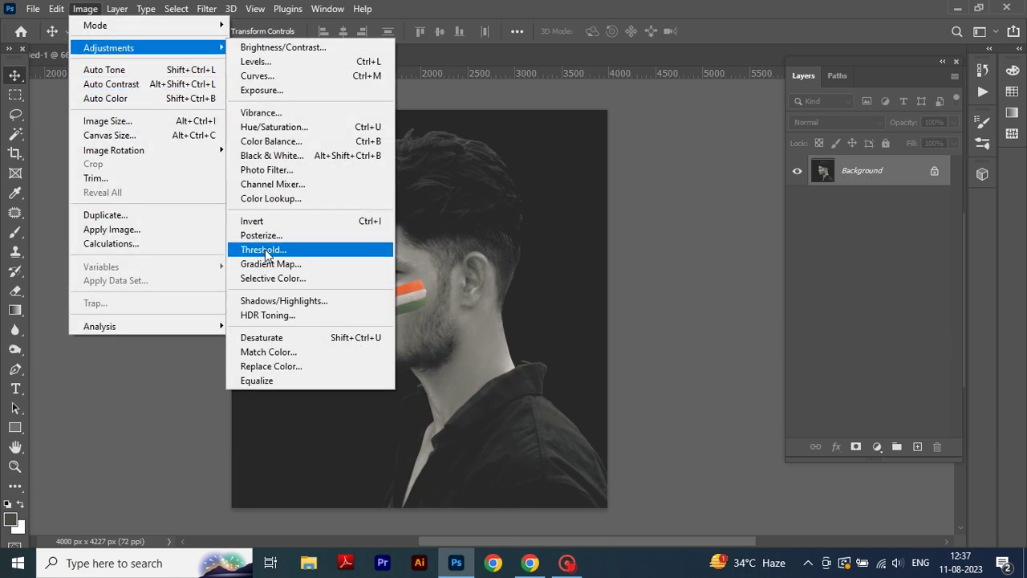
{"action": "left_click", "coordinate": [273, 279]}
{"action": "left_click", "coordinate": [803, 188]}
{"action": "left_click", "coordinate": [776, 229]}
{"action": "left_click_drag", "start_coordinate": [776, 329], "coordinate": [822, 329]}
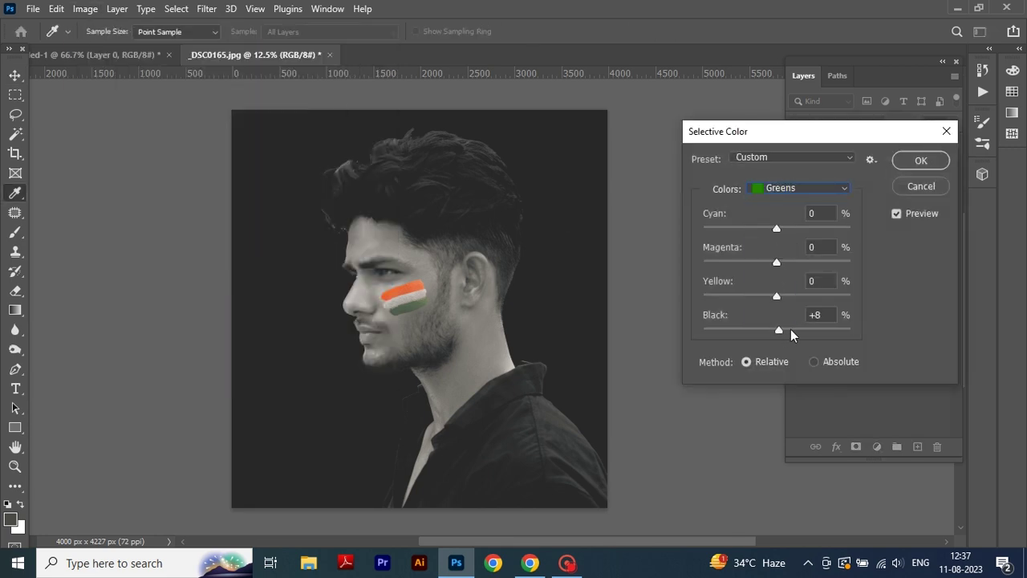
{"action": "left_click_drag", "start_coordinate": [758, 302], "coordinate": [801, 295]}
{"action": "left_click_drag", "start_coordinate": [850, 262], "coordinate": [744, 263]}
{"action": "left_click_drag", "start_coordinate": [776, 228], "coordinate": [851, 231]}
Step: Apply the Greens adjustment, then add 12.03% monochromatic Gaussian noise and zoom out to fit
{"action": "left_click", "coordinate": [921, 161]}
{"action": "left_click", "coordinate": [206, 9]}
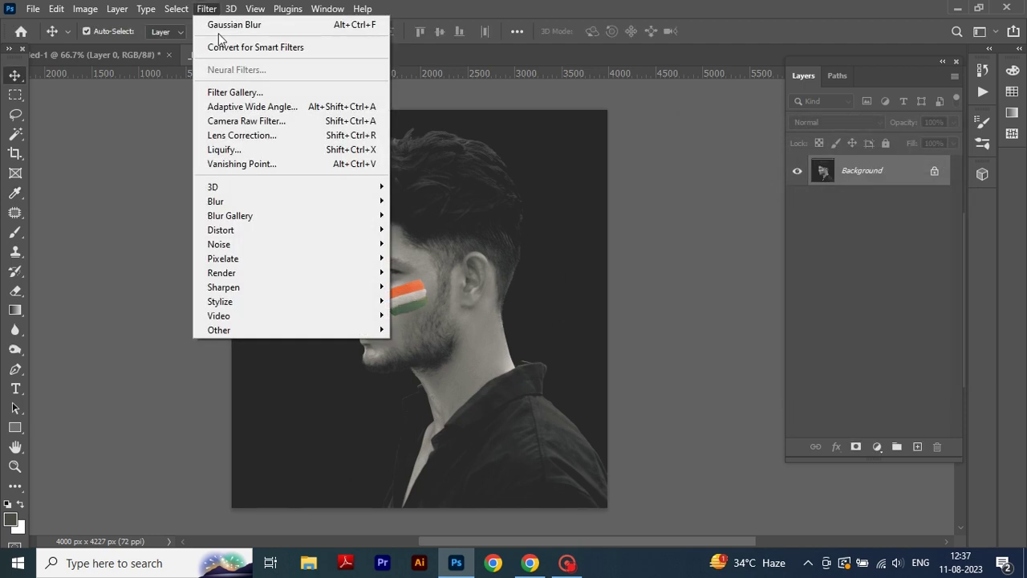
{"action": "left_click", "coordinate": [418, 240]}
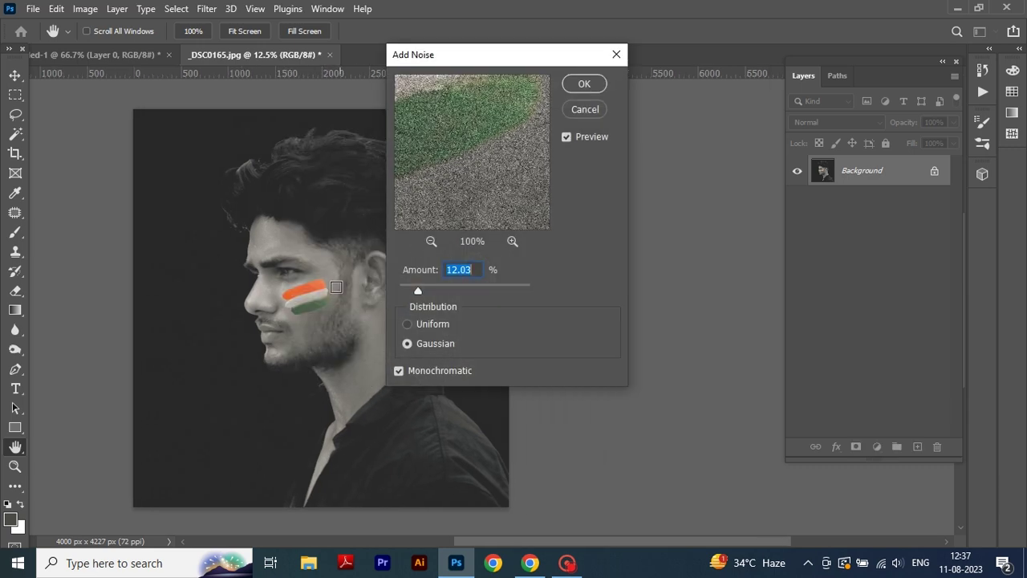
{"action": "left_click", "coordinate": [579, 85]}
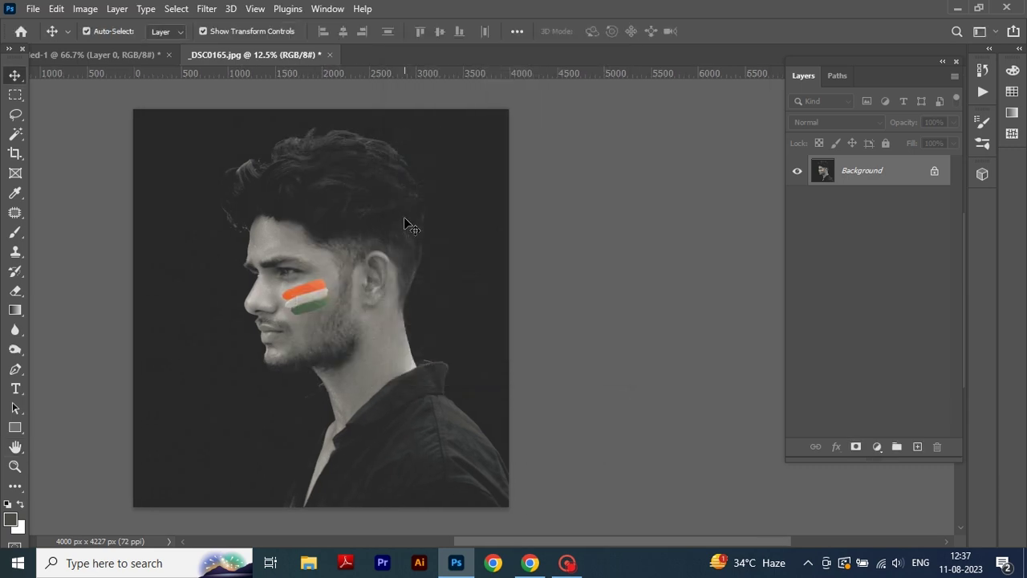
{"action": "left_click_drag", "start_coordinate": [403, 216], "coordinate": [619, 217]}
{"action": "key", "text": "ctrl+minus"}
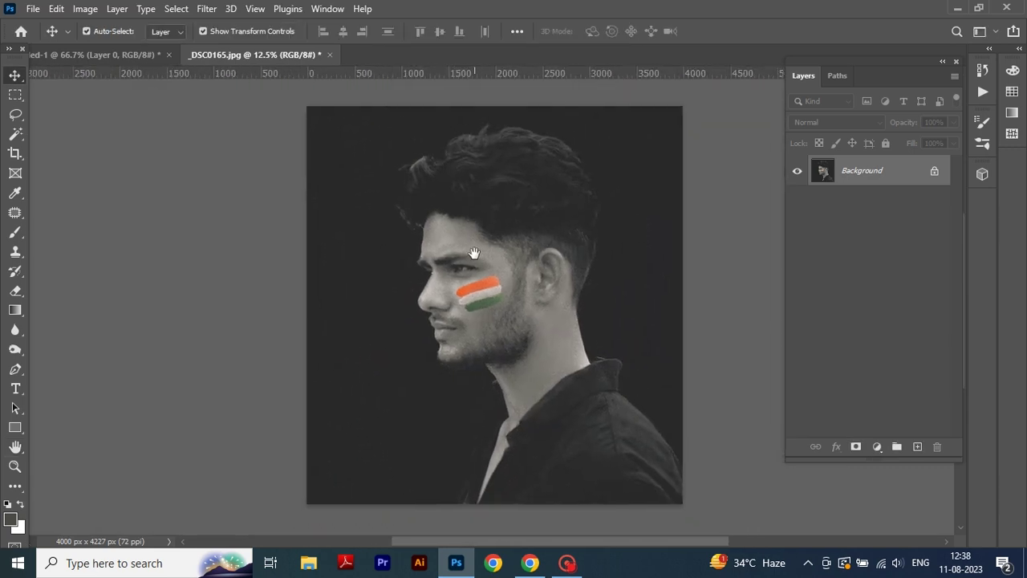